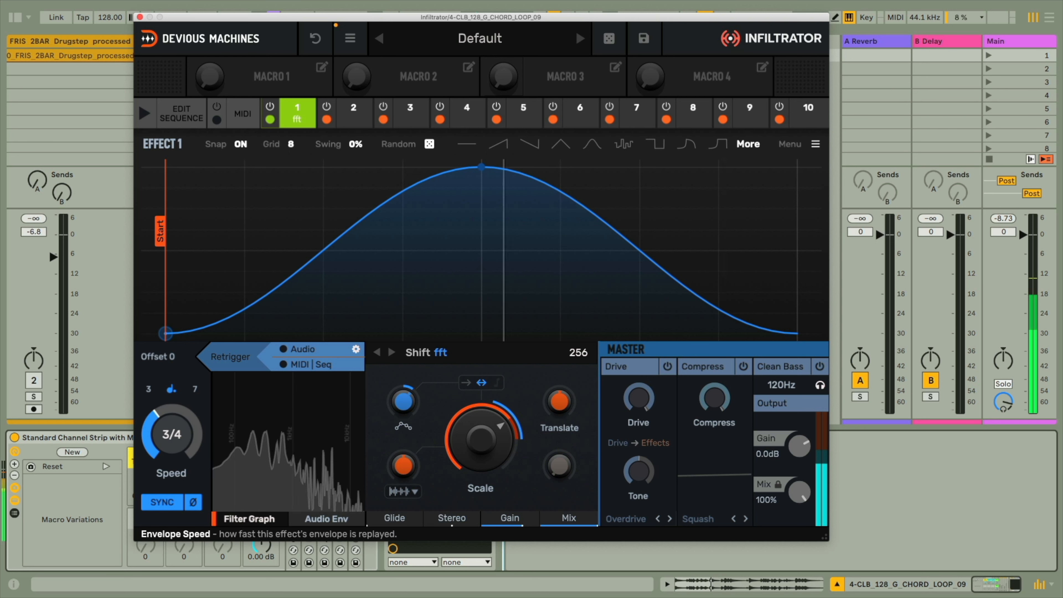
Step: Reduce the Shift effect's envelope amount to 11% and set its envelope speed to 1/16
mouse_move(462, 465)
mouse_down()
mouse_move(463, 454)
mouse_move(462, 470)
mouse_up()
drag(405, 403, 405, 407)
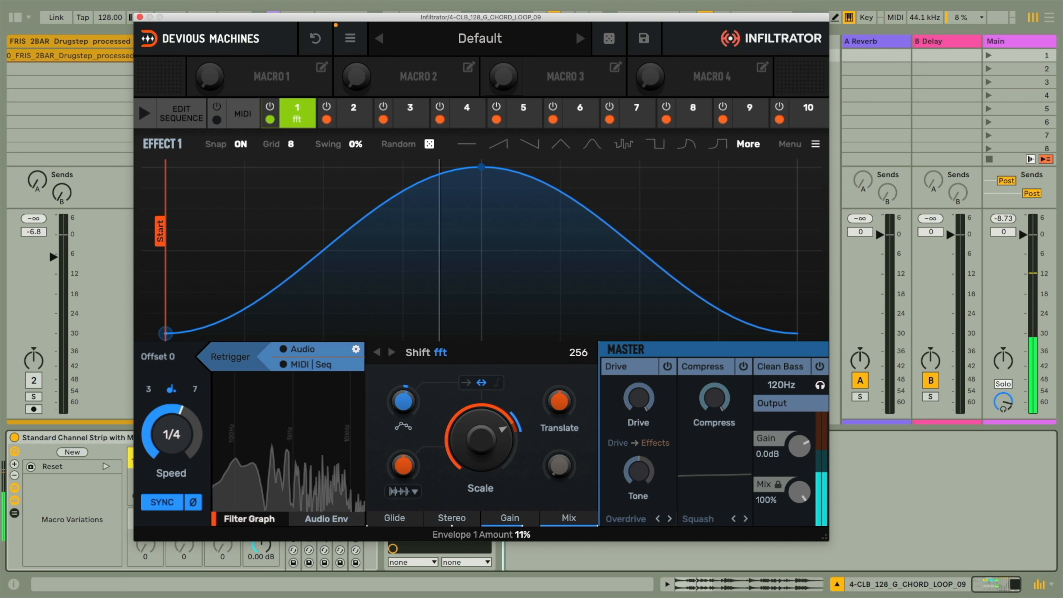
drag(180, 435, 181, 418)
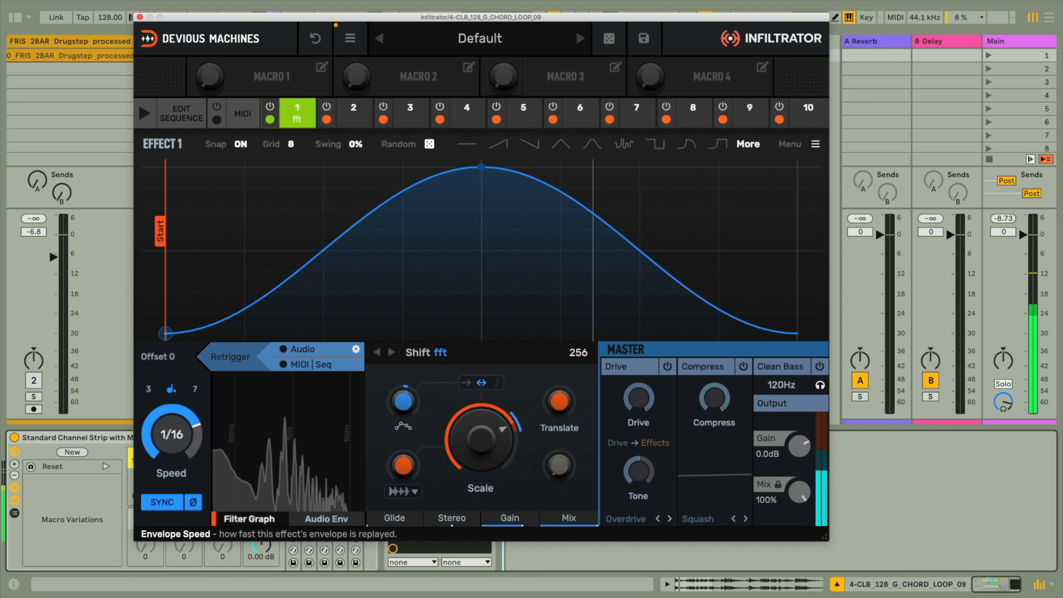
Step: Audition the Shift effect at an FFT size of 1024, return it to 256, and adjust its Scale
click(578, 353)
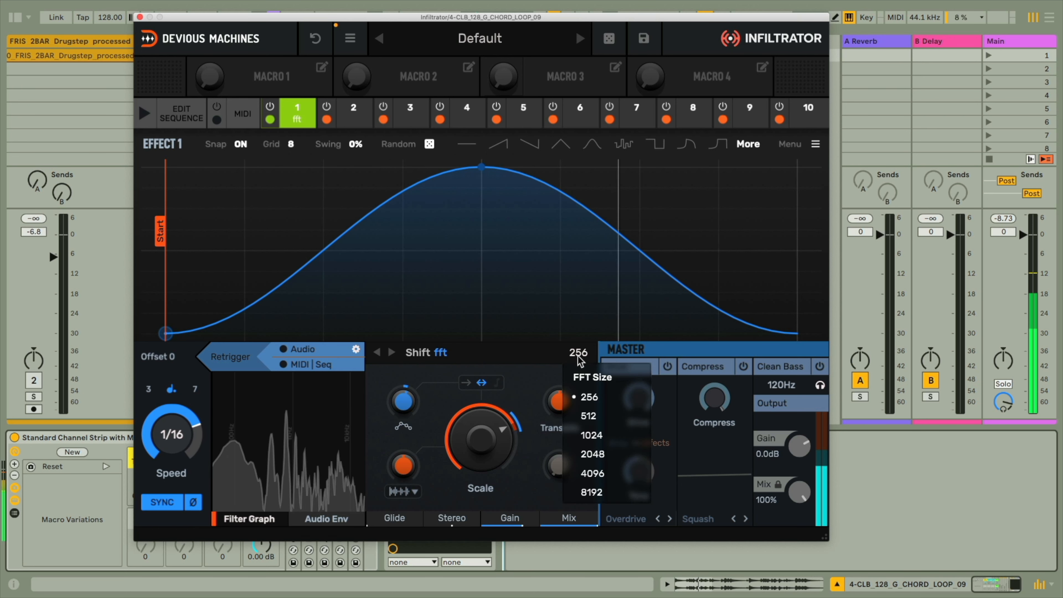
click(596, 435)
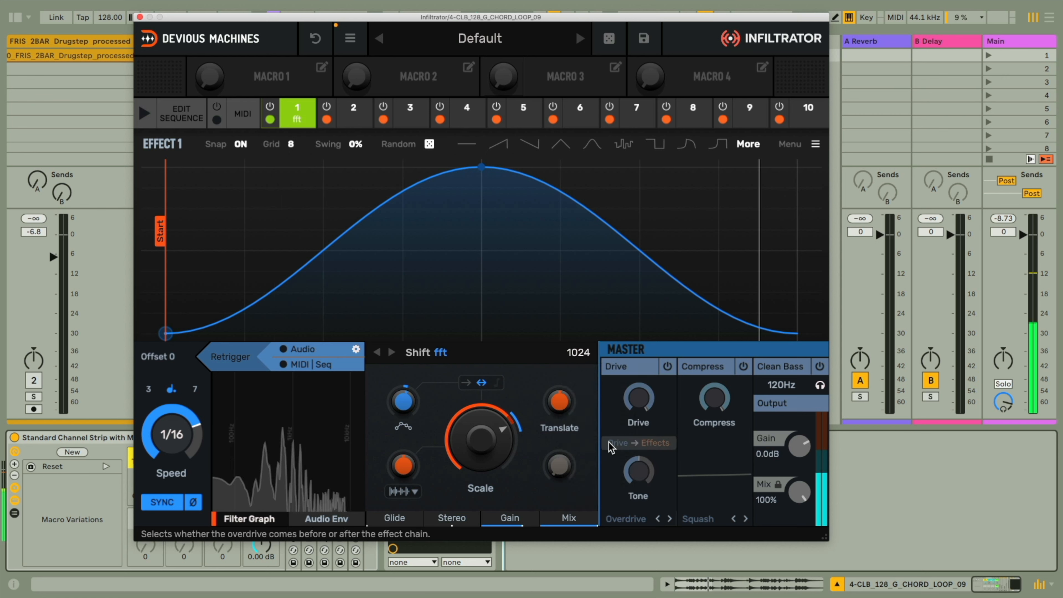
click(578, 353)
click(589, 397)
drag(481, 439, 480, 452)
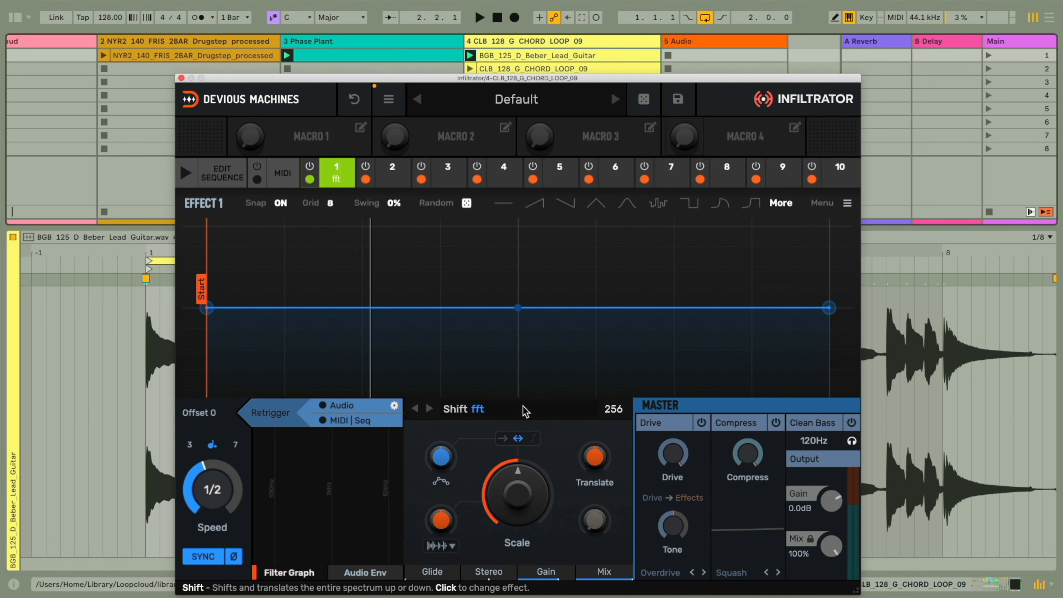
Step: Change effect 1 to the spectral Cascade effect and vary its Length while the guitar loop plays
click(526, 412)
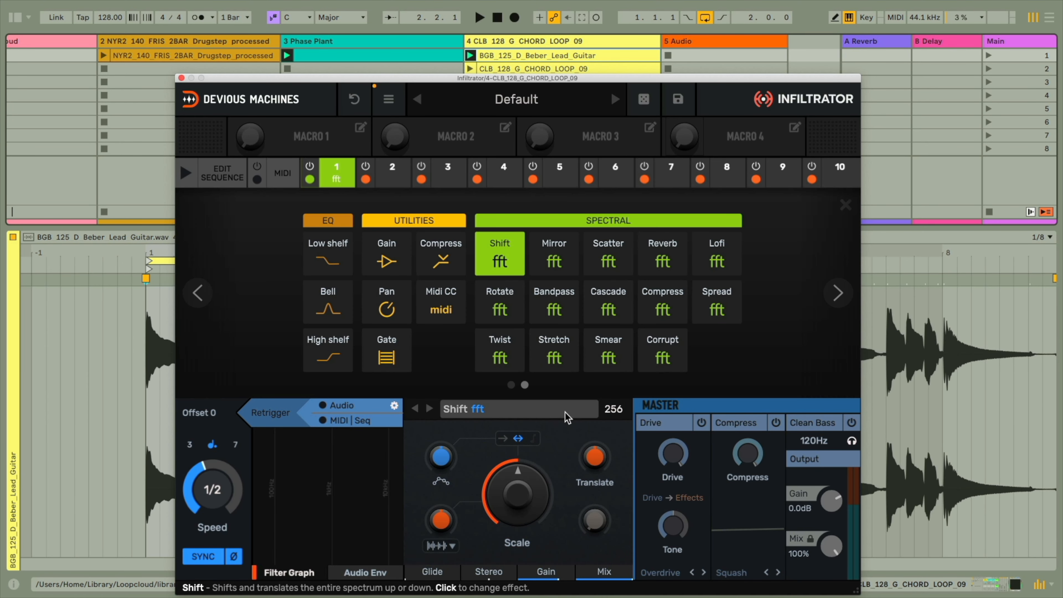
click(620, 310)
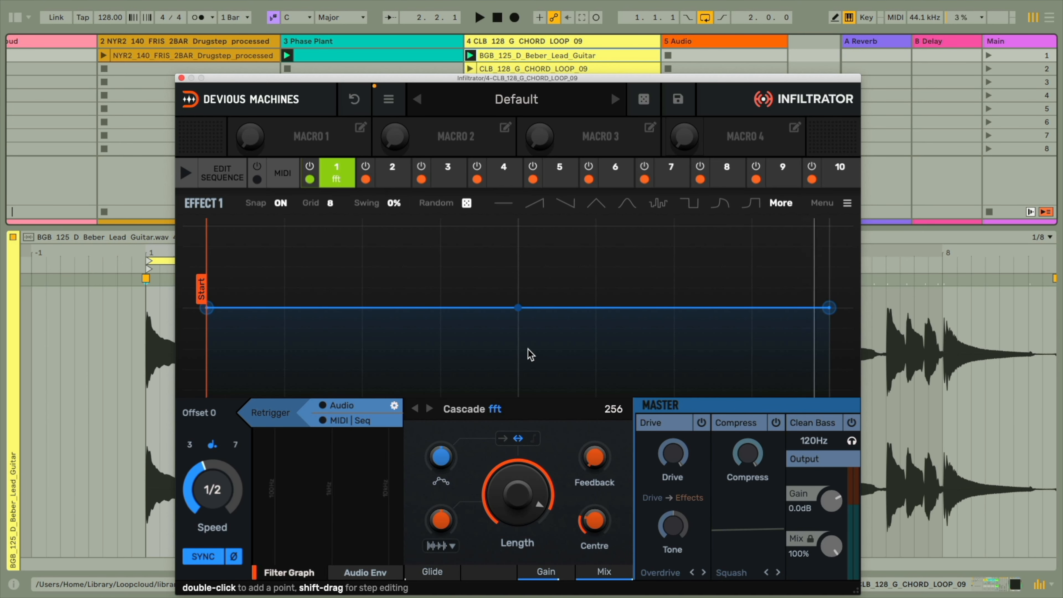
drag(517, 494, 518, 444)
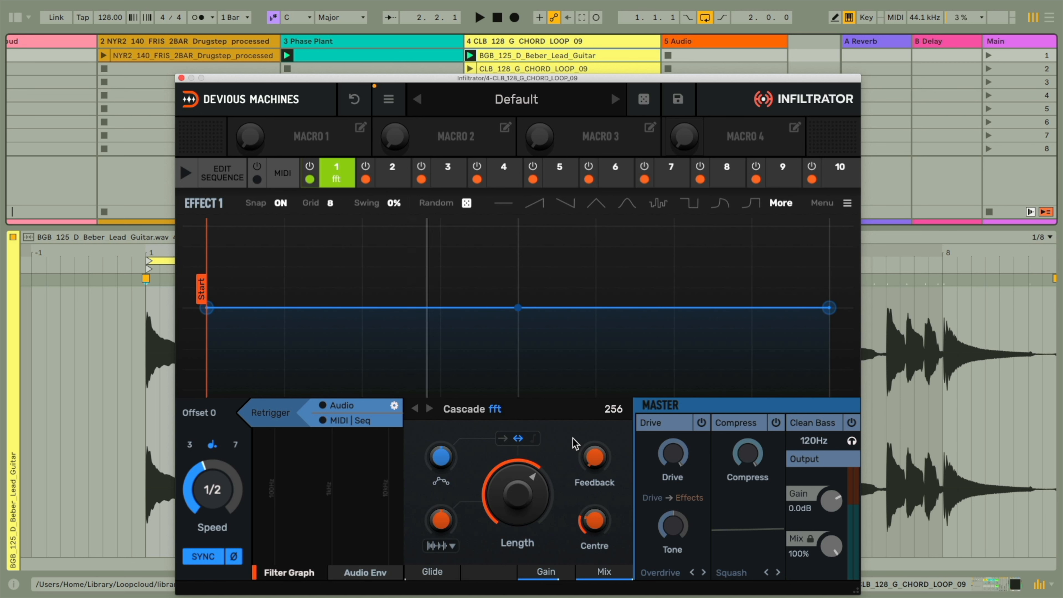
key(space)
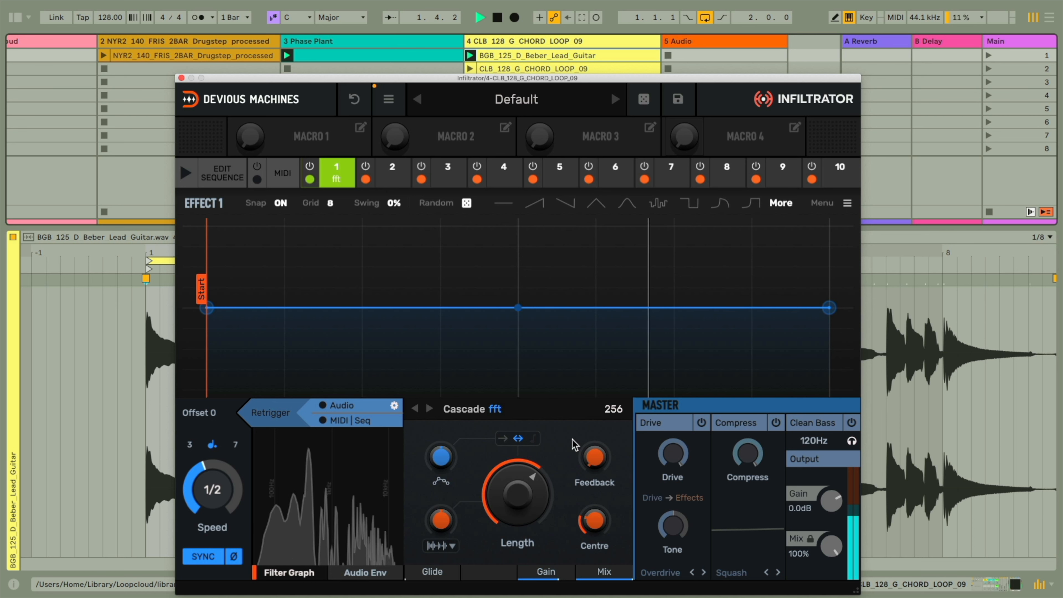
drag(518, 481, 517, 454)
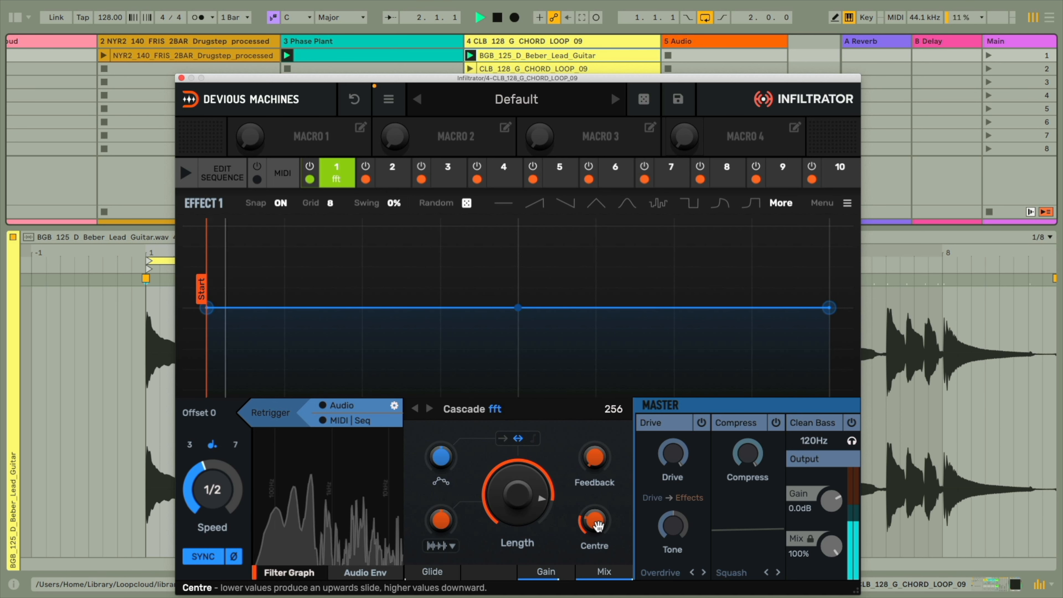
Step: Raise the Cascade effect's Centre and set its FFT size to 1024
drag(598, 525, 599, 534)
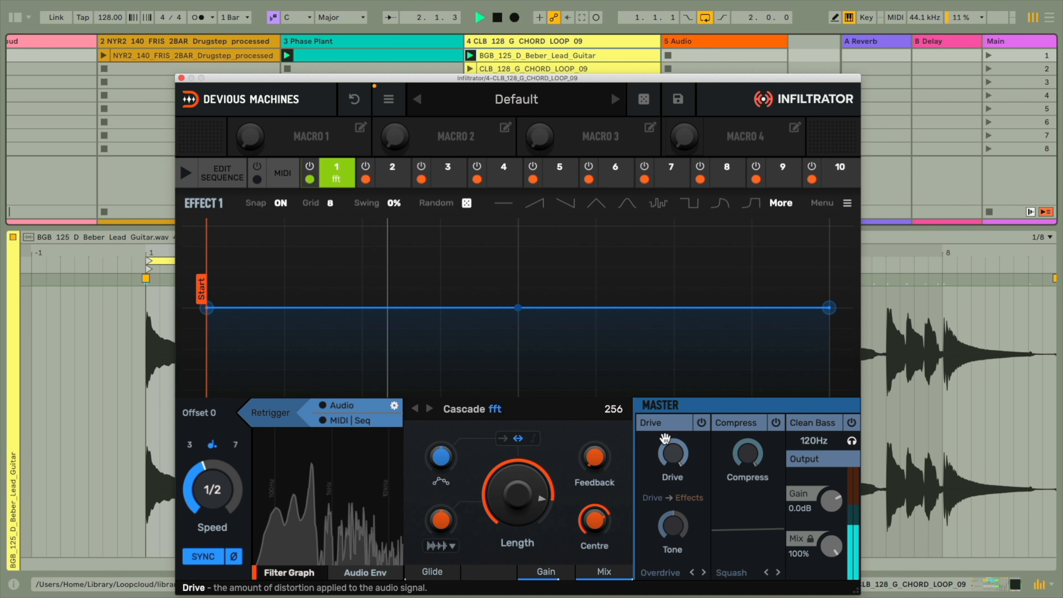
click(611, 409)
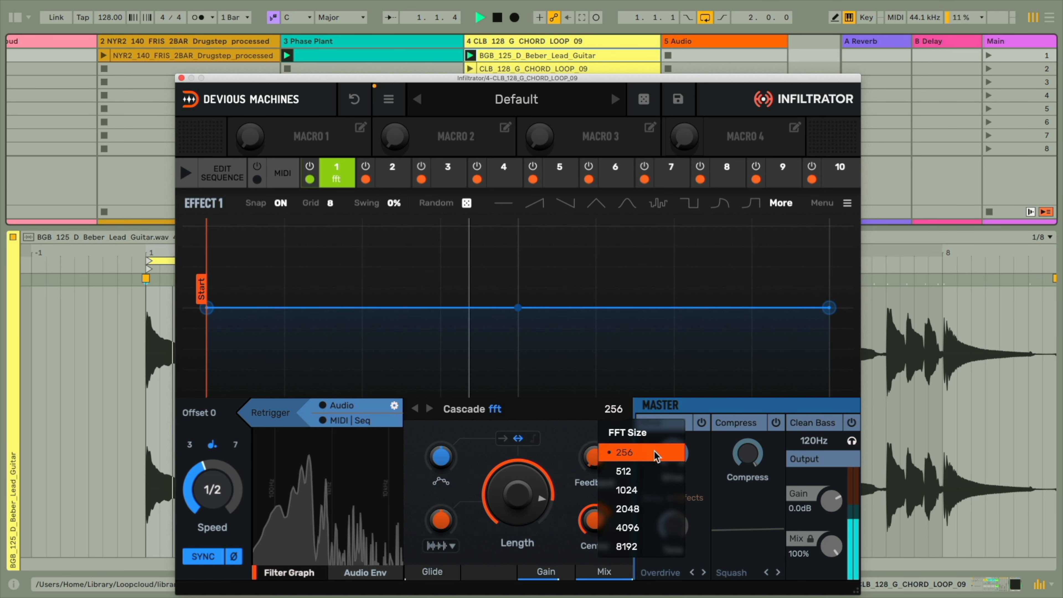
click(626, 490)
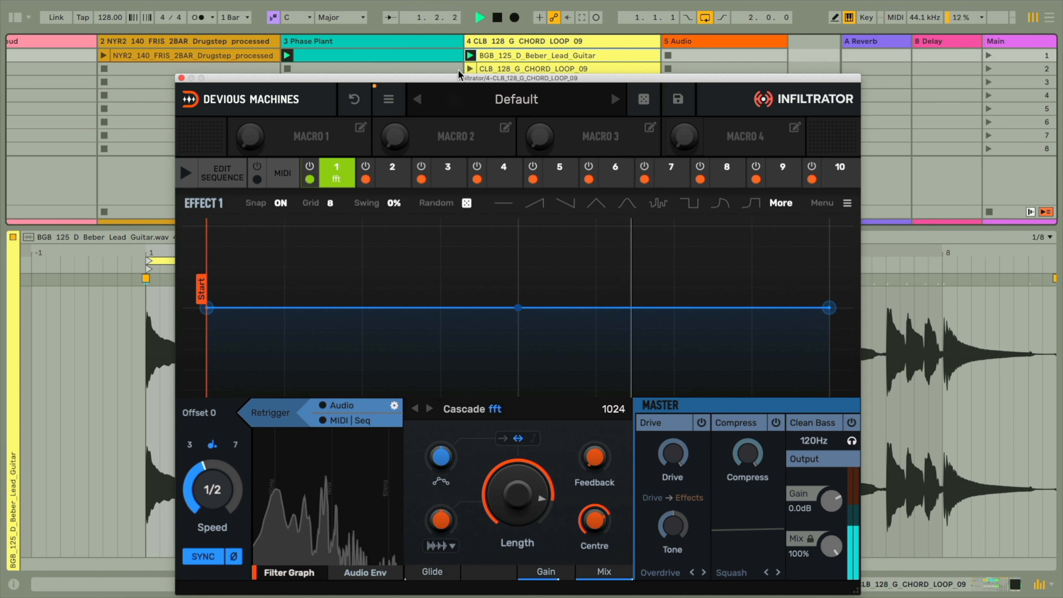
Step: Launch the CLB_128_G_CHORD_LOOP_09 clip and compare it with effect 1 bypassed, leaving the effect enabled
drag(477, 84, 484, 87)
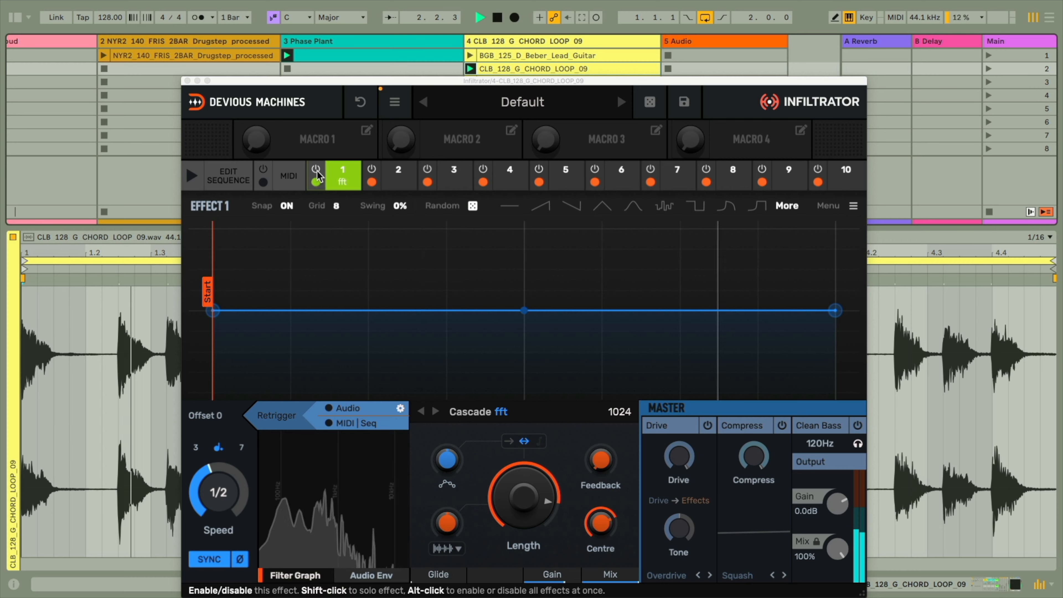
click(318, 170)
mouse_move(397, 83)
mouse_down()
mouse_move(899, 25)
mouse_move(845, 44)
mouse_move(403, 65)
mouse_up()
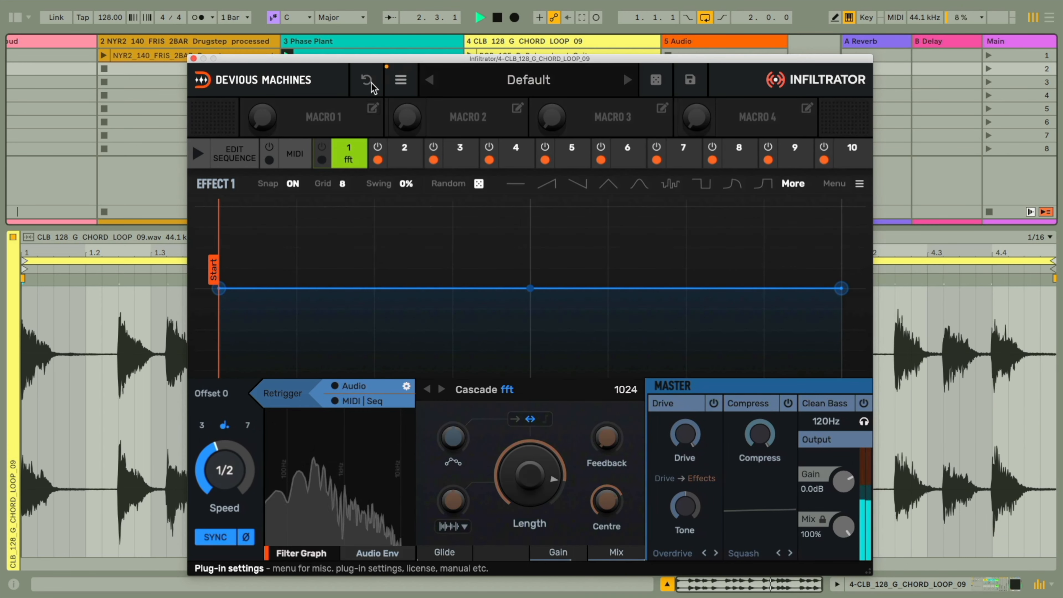
click(322, 153)
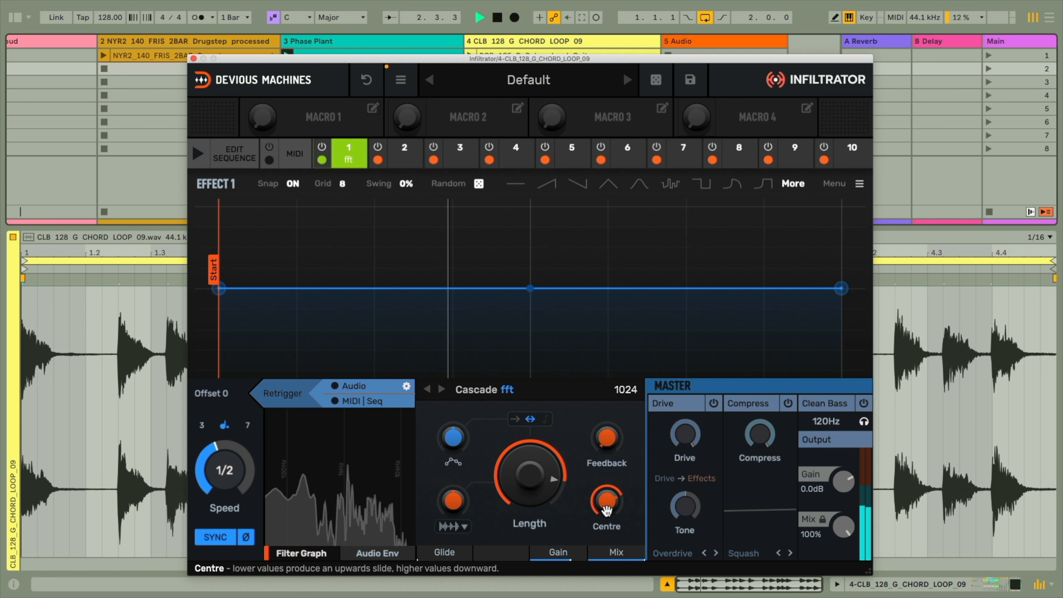
Step: Lower the Cascade effect's Centre, set its FFT size to 2048, and adjust its Length
drag(611, 501, 614, 517)
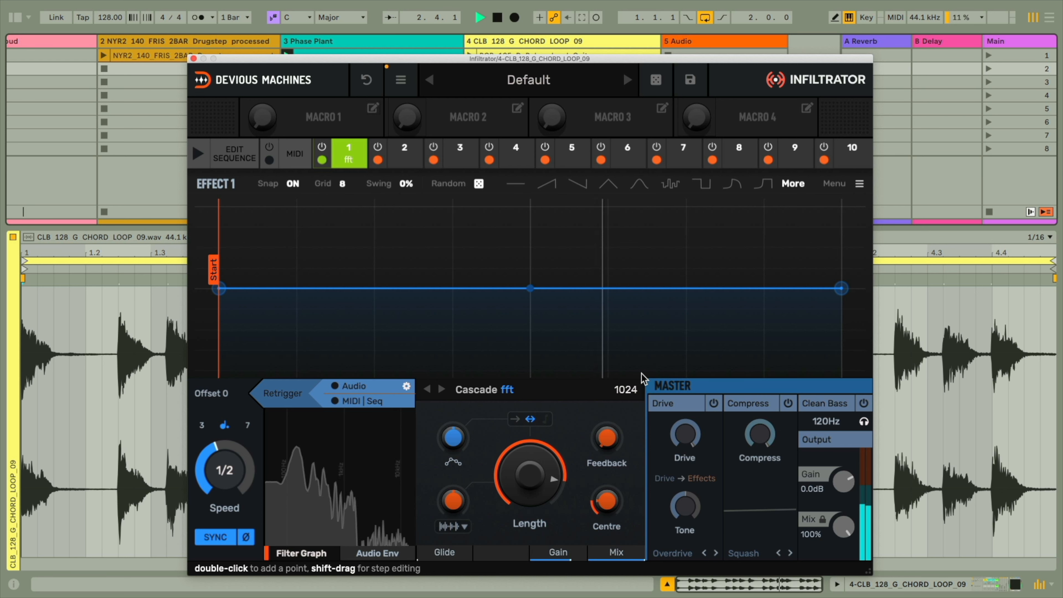
click(623, 390)
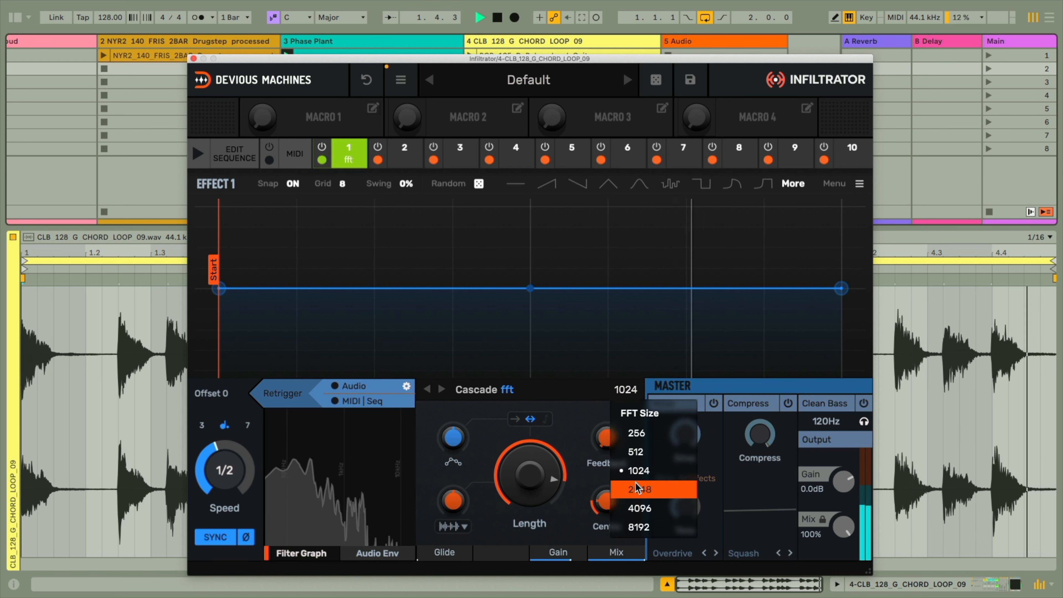
click(639, 489)
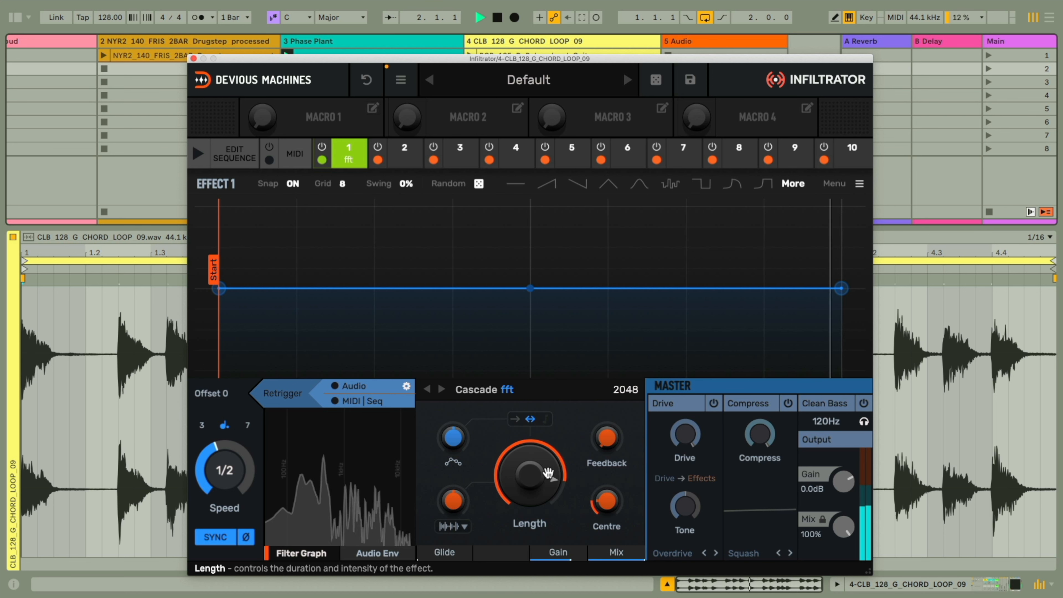
drag(548, 472, 542, 449)
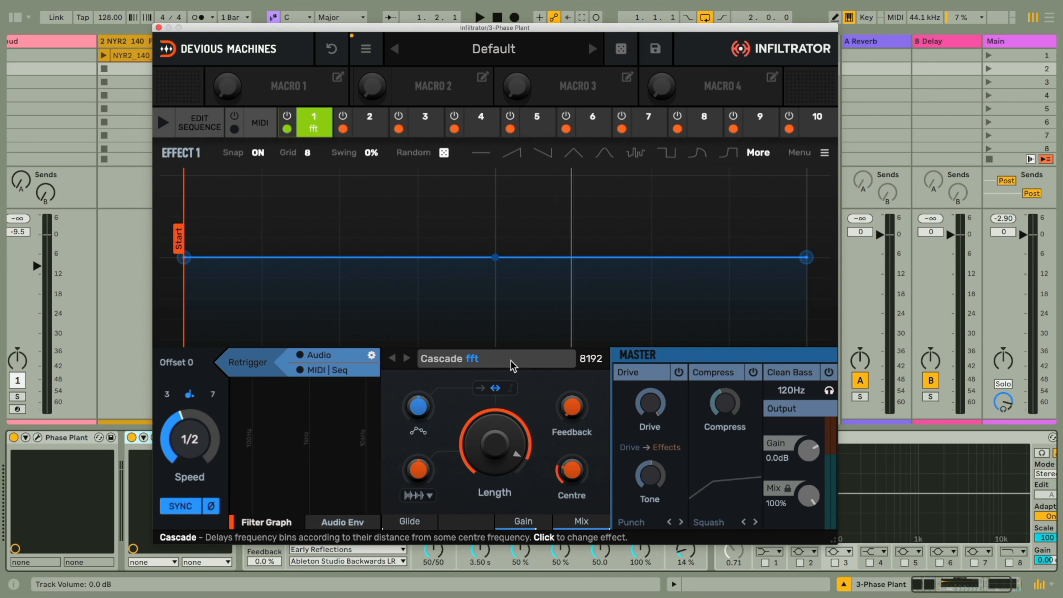
Step: Change effect 1 on the Phase Plant track to spectral Lofi, with Factor and Randomise fully down
click(513, 362)
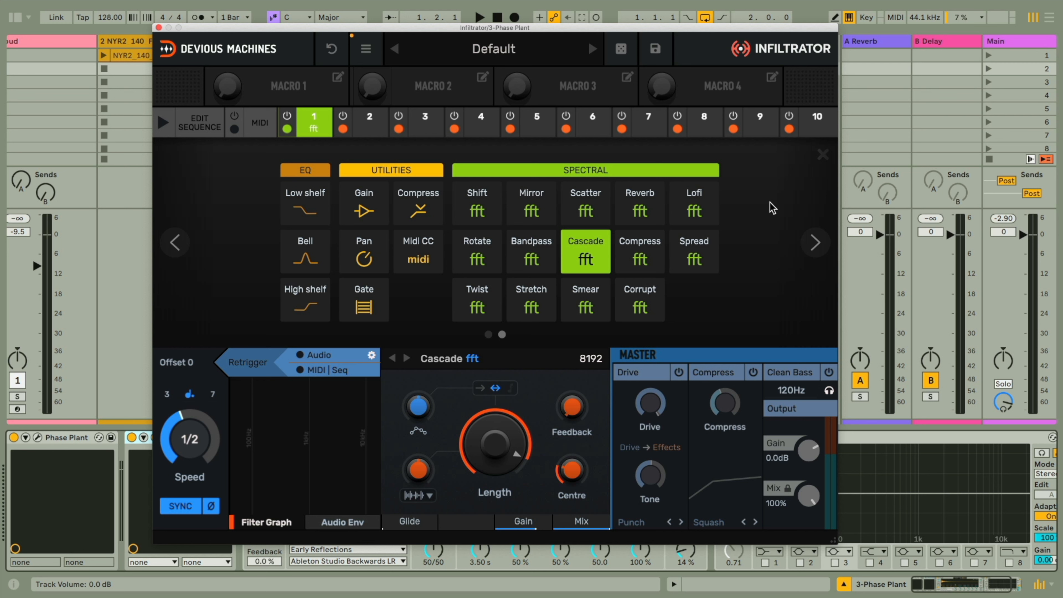
click(707, 219)
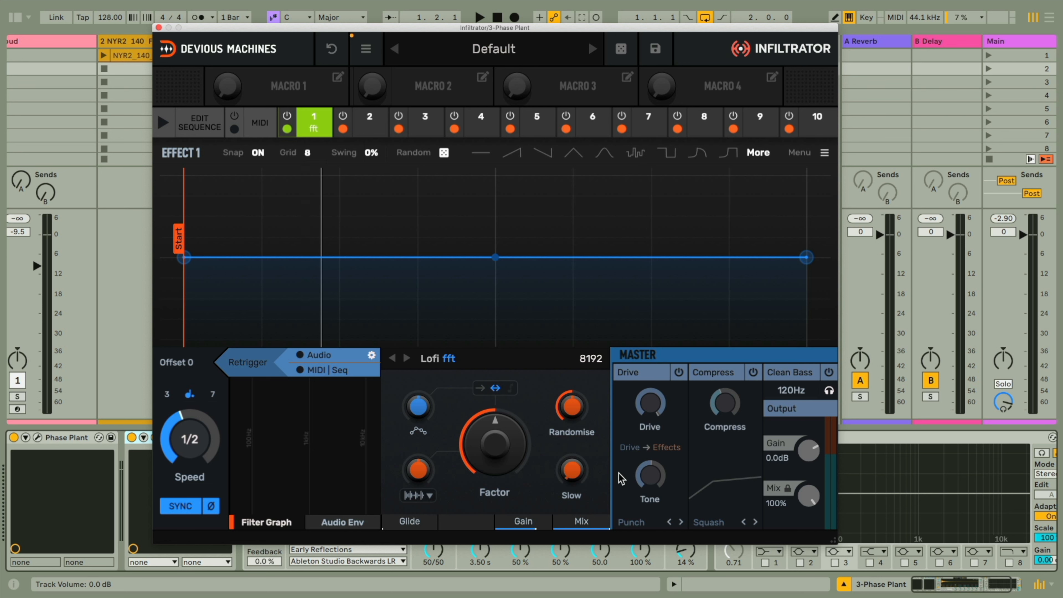
drag(516, 434, 544, 458)
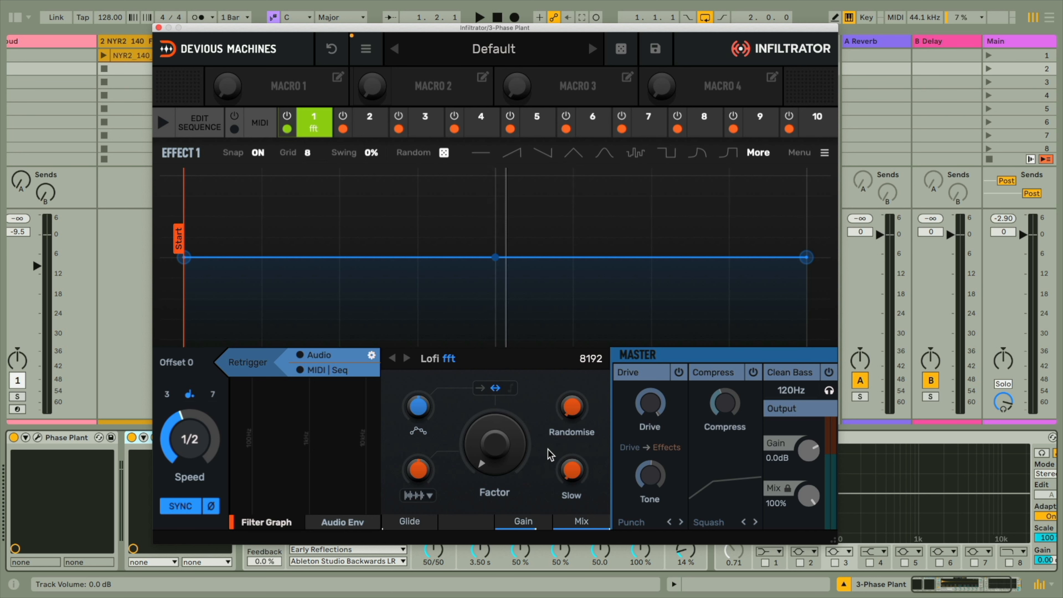
mouse_move(495, 446)
mouse_down()
mouse_move(496, 423)
mouse_move(496, 448)
mouse_up()
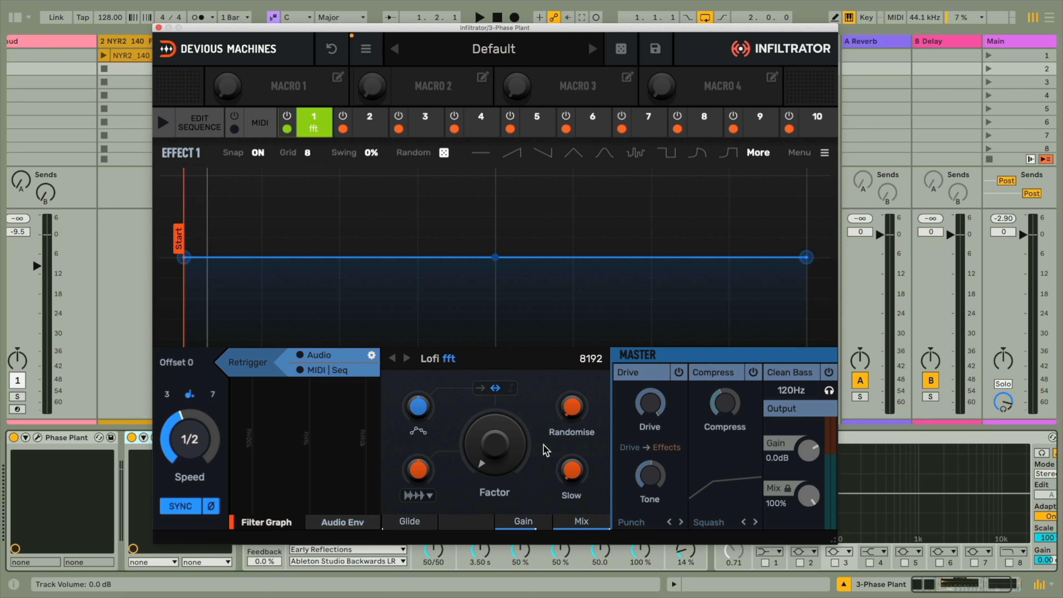
Step: Play the Phase Plant track, raise the Lofi Factor to 83%, and adjust the effect's gain
key(space)
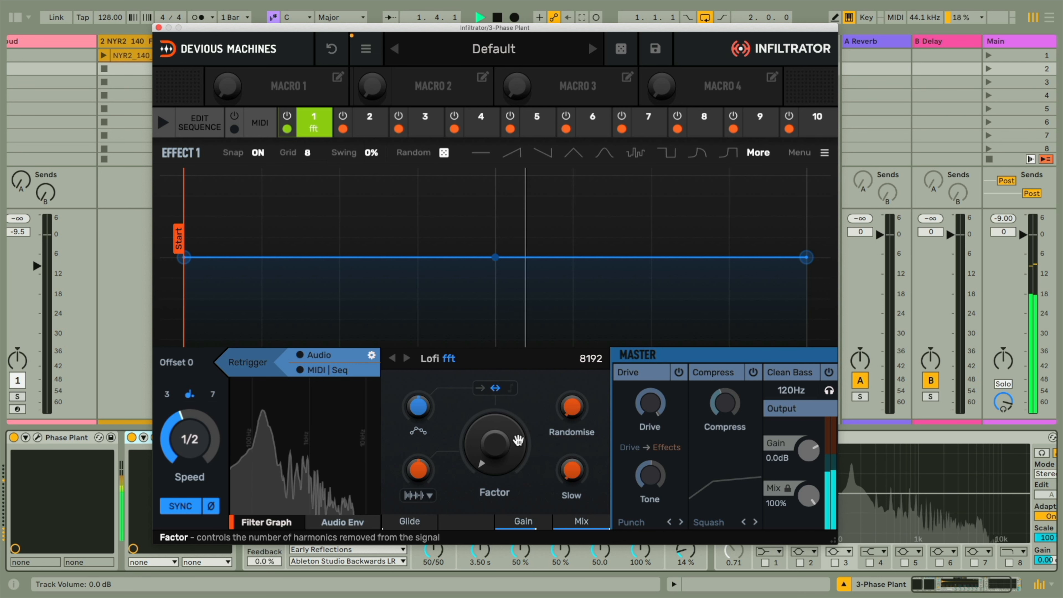
drag(524, 442, 524, 405)
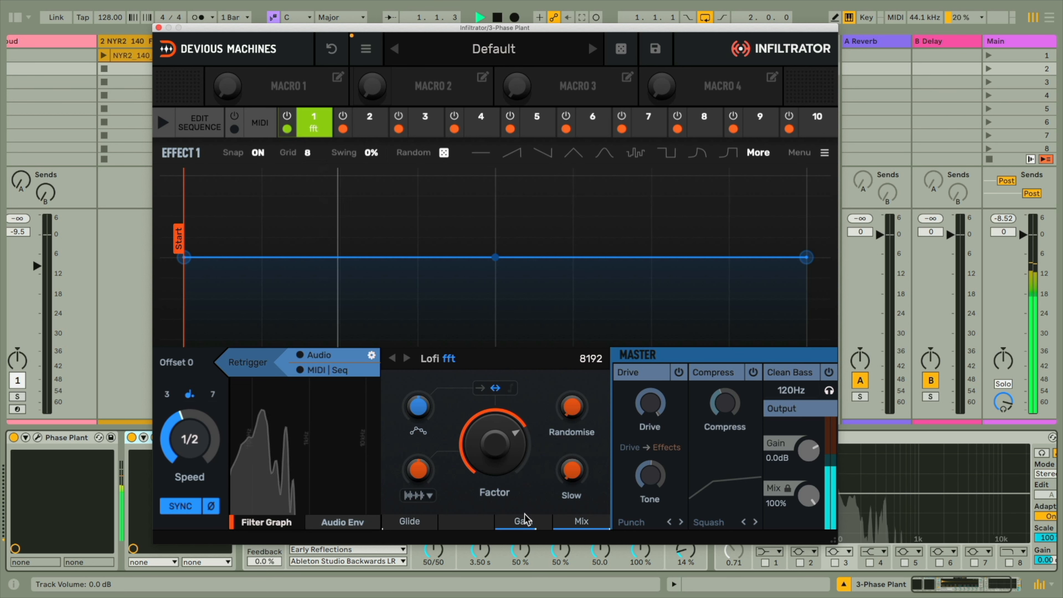
drag(523, 522, 523, 516)
drag(507, 455, 522, 444)
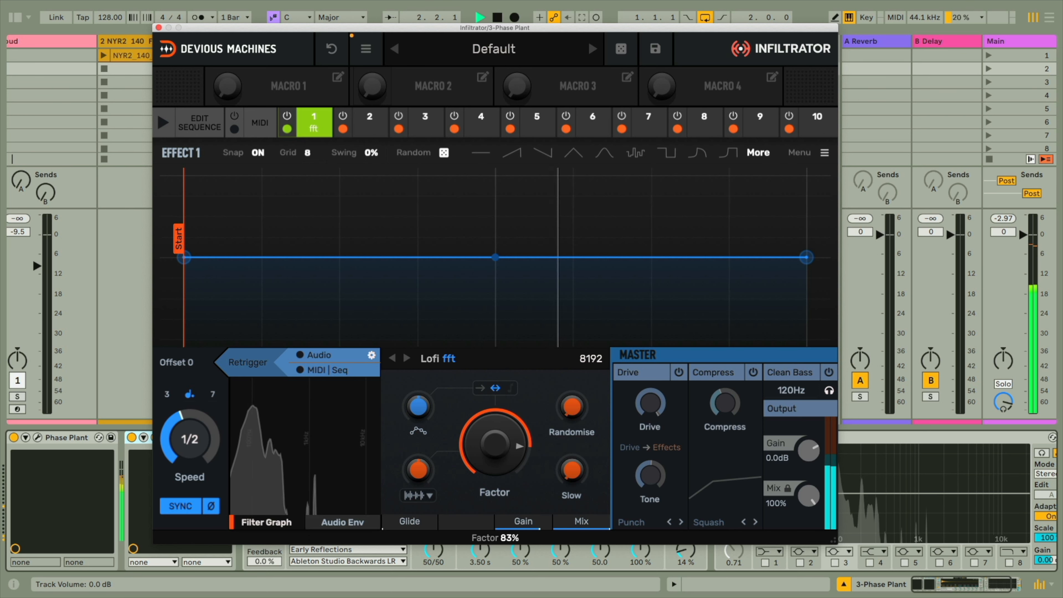
Step: Raise the Lofi effect's Randomise, set Slow to 30%, and bring Factor to 63%
drag(580, 418, 570, 370)
drag(500, 444, 500, 456)
drag(569, 413, 578, 443)
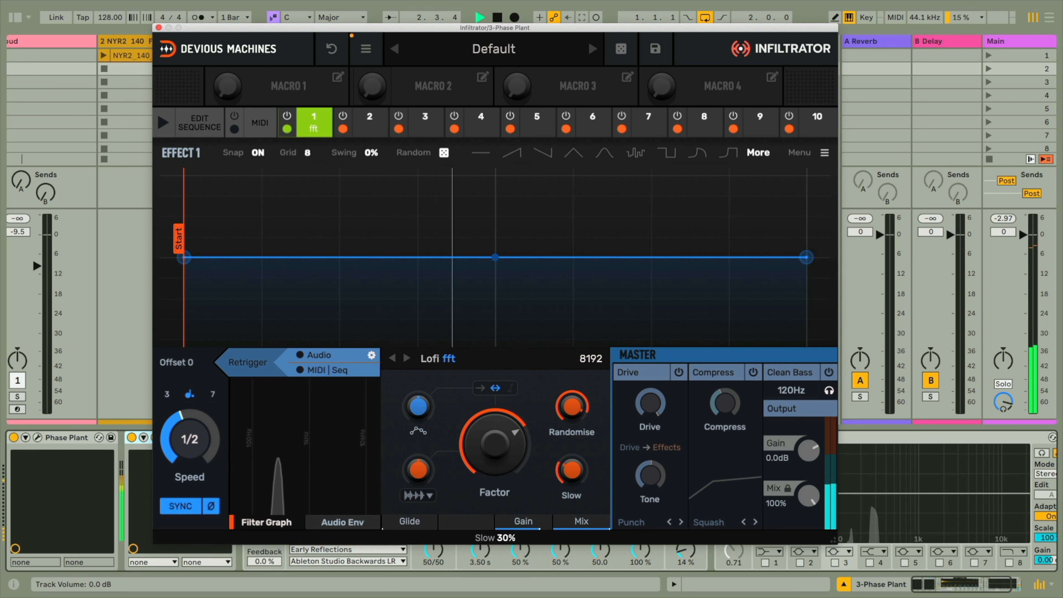
drag(498, 444, 498, 450)
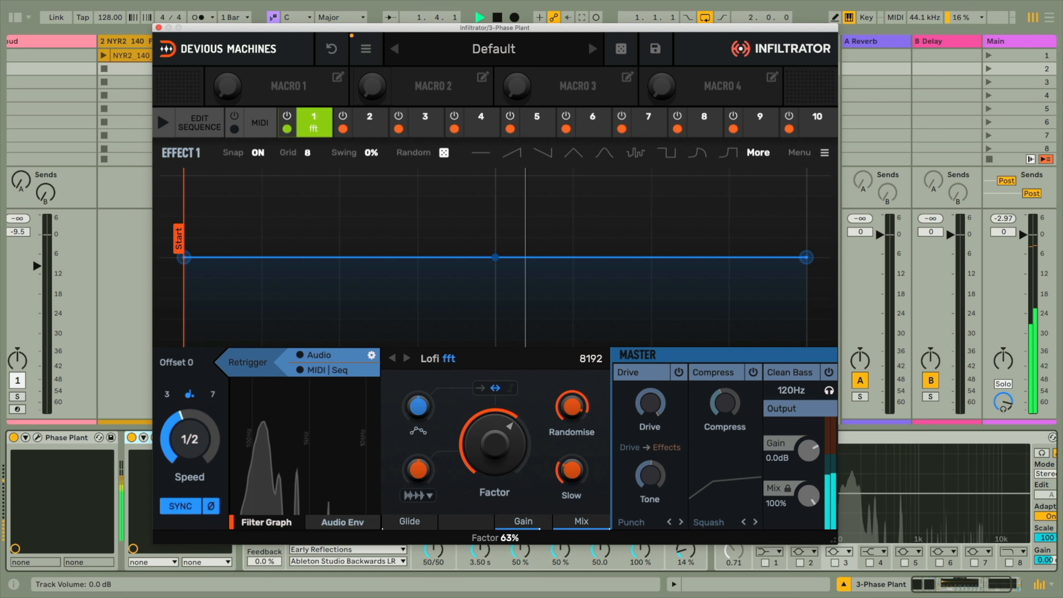
Step: Enable the master compressor and adjust its Compress amount
click(753, 372)
drag(730, 407, 729, 418)
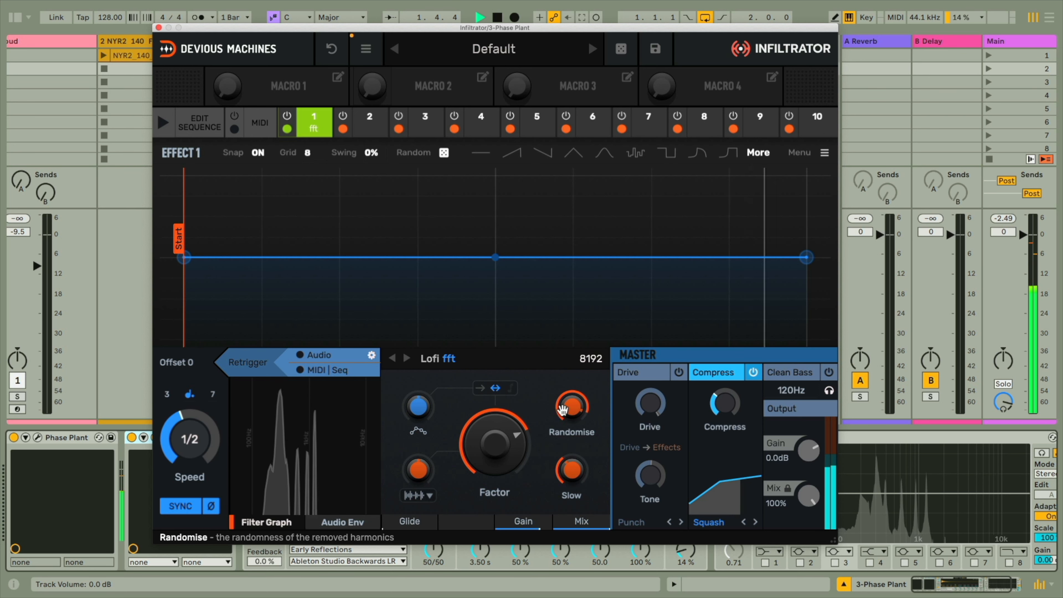
Step: Audition the Lofi effect at an FFT size of 256, set Factor to 64%, and restore the FFT size to 8192
click(591, 359)
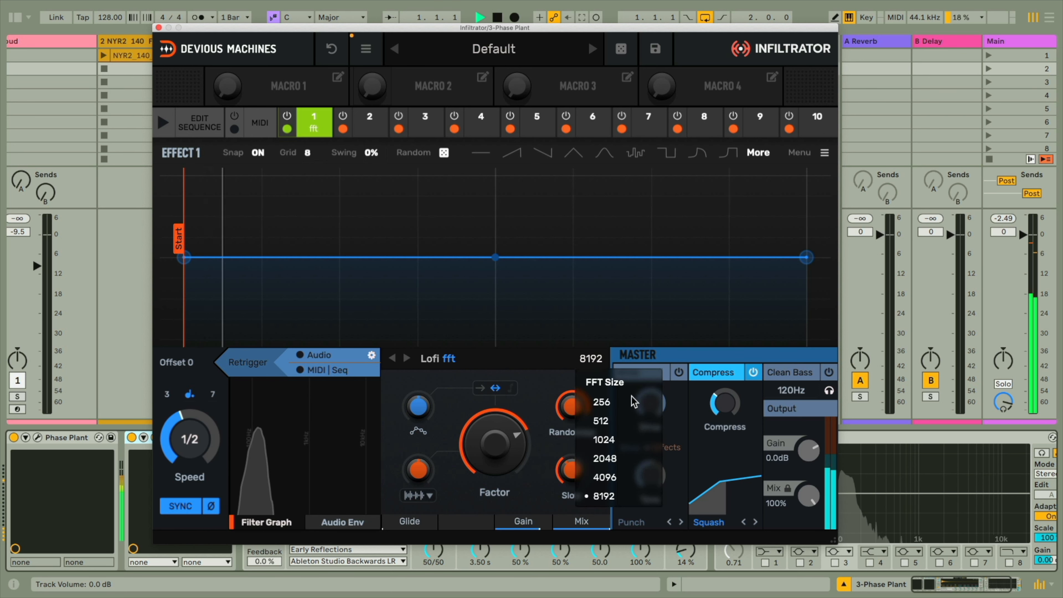
click(624, 409)
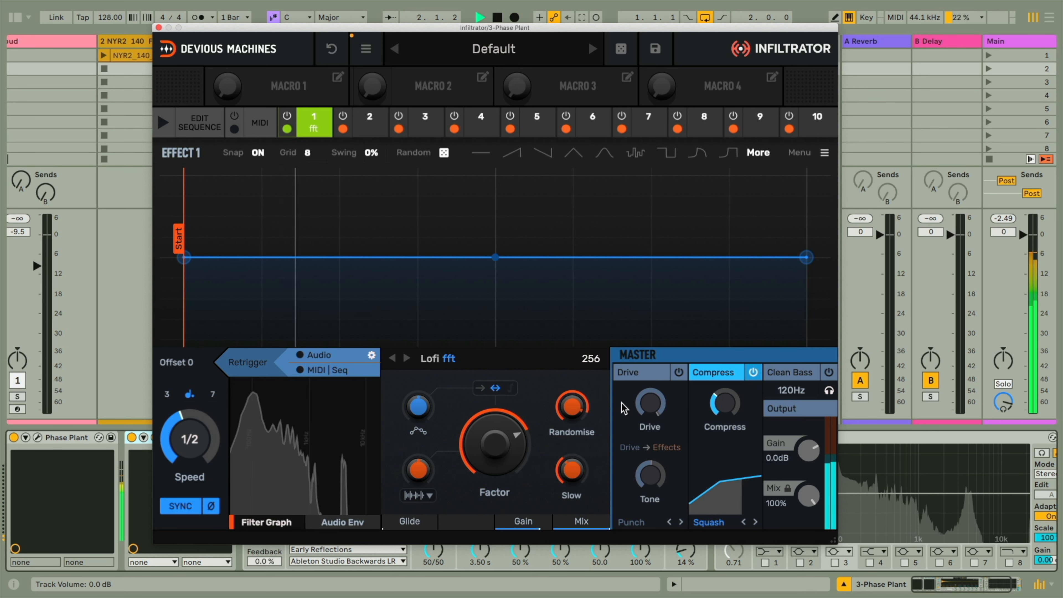
drag(481, 424, 485, 422)
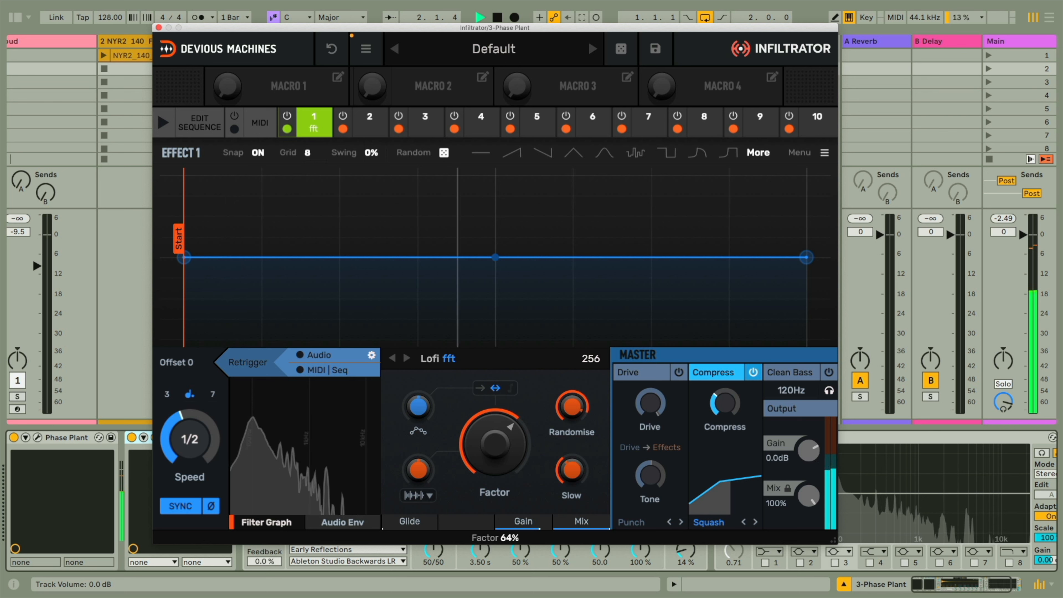
click(592, 360)
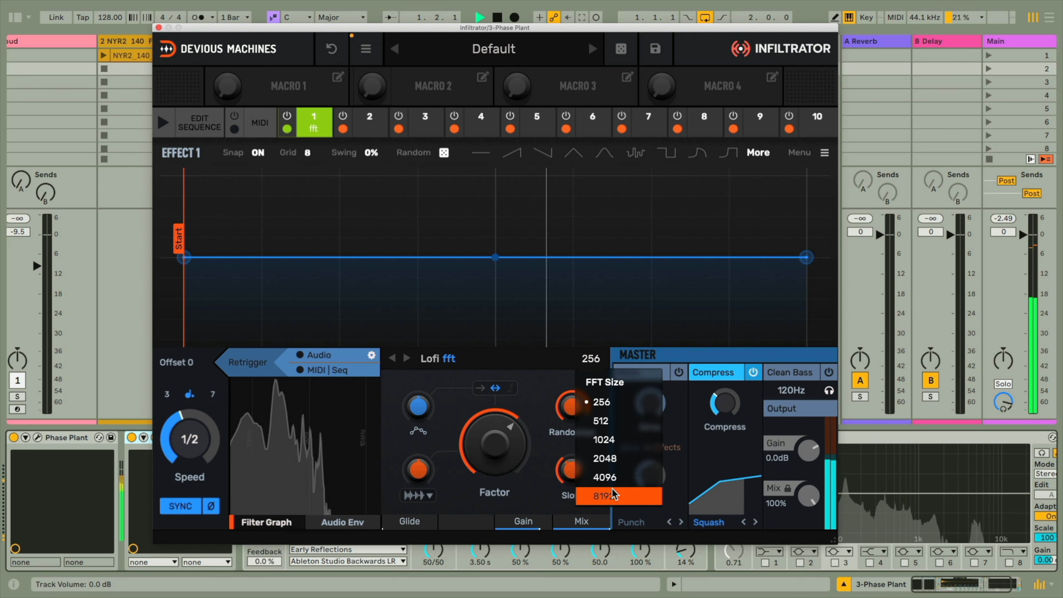
click(604, 496)
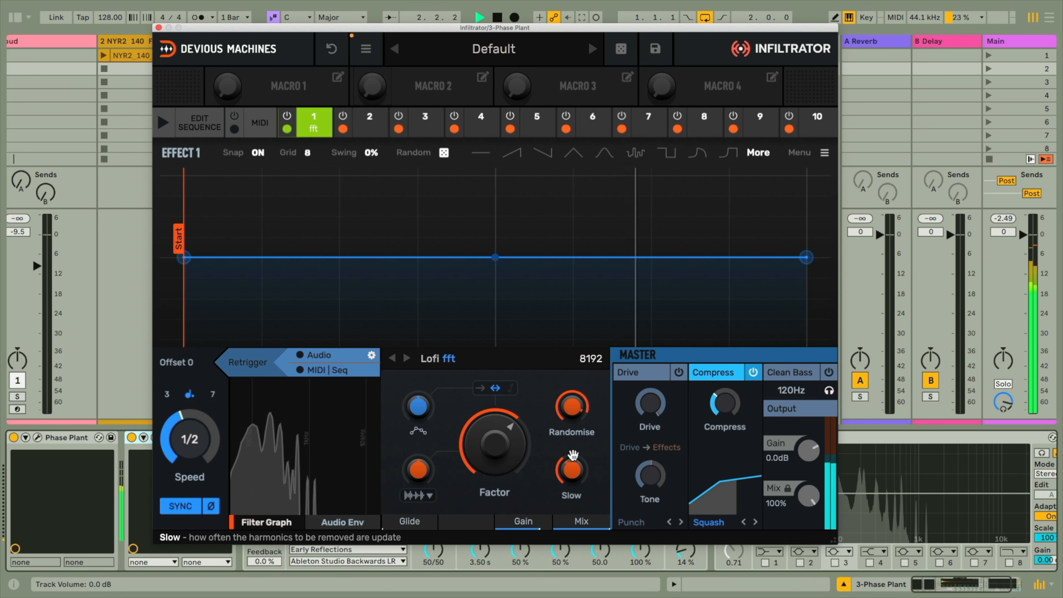
Step: Rebalance the Lofi effect's Factor and Randomise with Slow at 30%, and toggle the master Drive
drag(495, 443, 495, 494)
drag(573, 469, 573, 473)
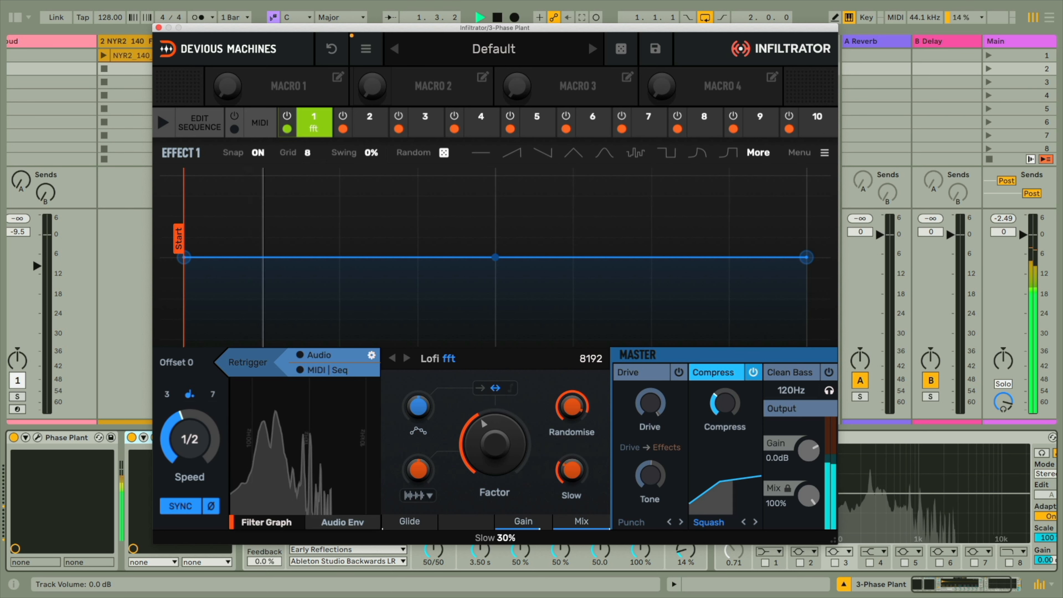
drag(581, 400, 583, 399)
mouse_move(494, 444)
mouse_down()
mouse_move(494, 454)
mouse_move(502, 434)
mouse_up()
click(628, 372)
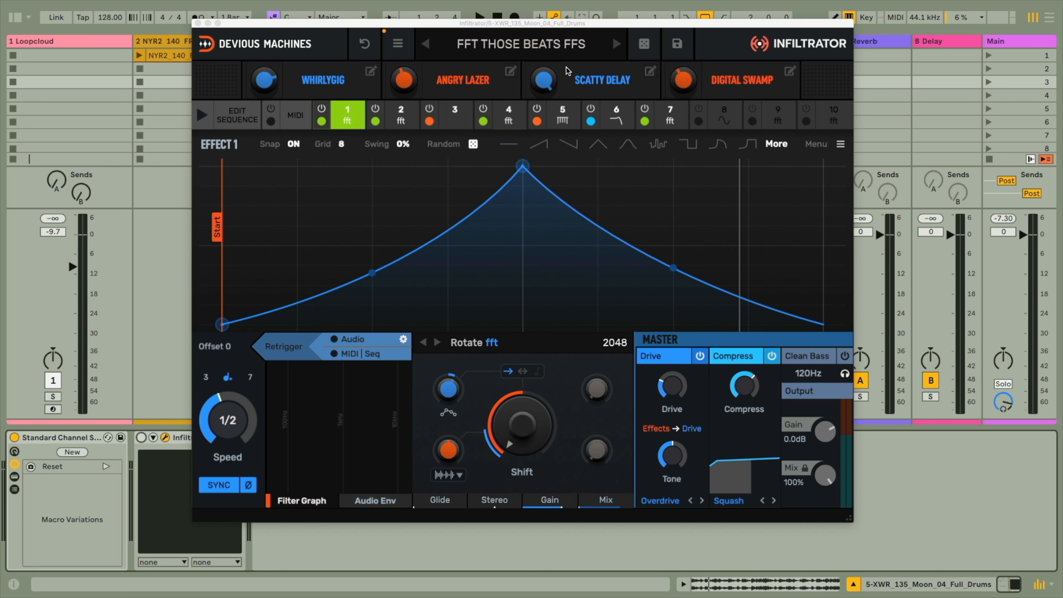
Step: Review effects 1, 2, 4 and 7 of the FFT THOSE BEATS FFS preset on the drums and start playback
click(347, 117)
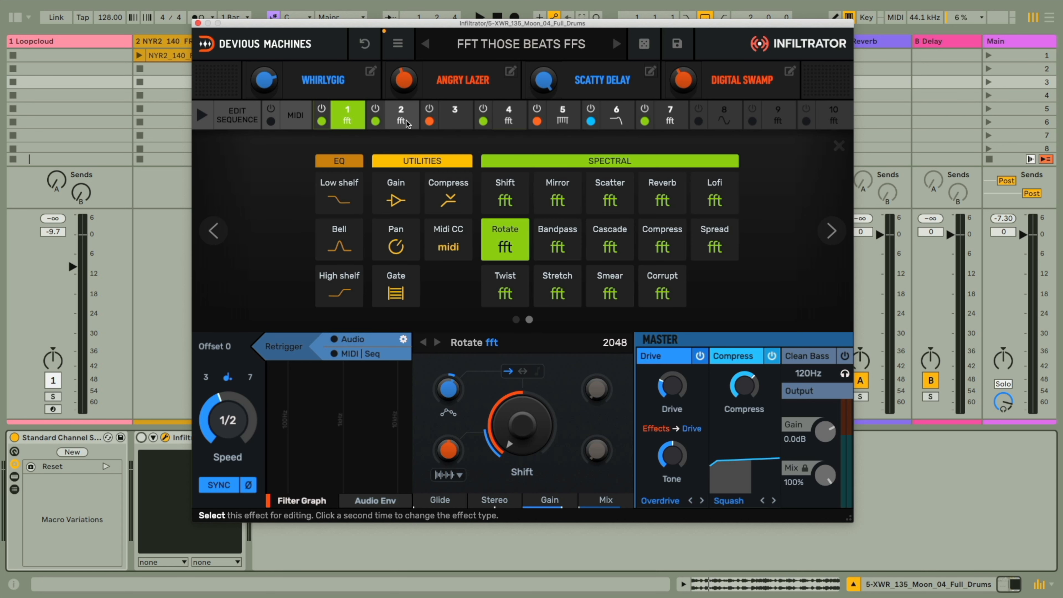
click(404, 119)
click(509, 118)
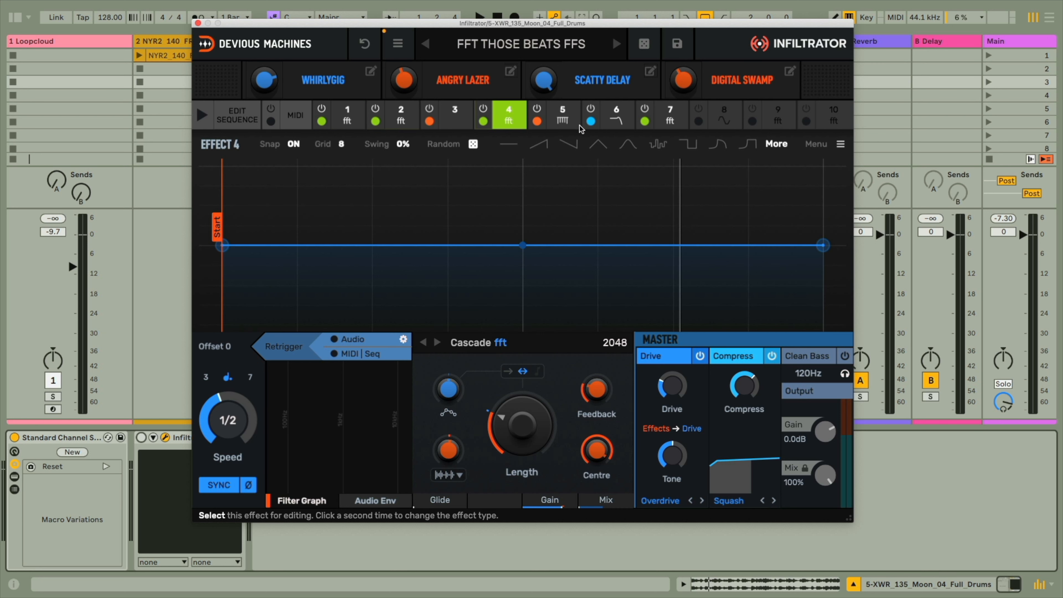
click(671, 120)
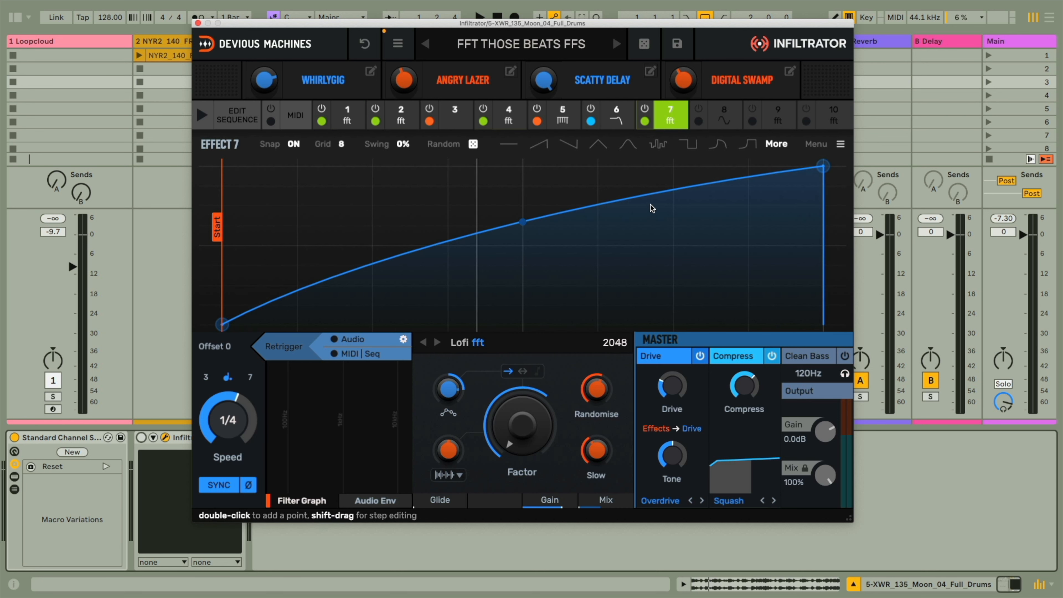
key(space)
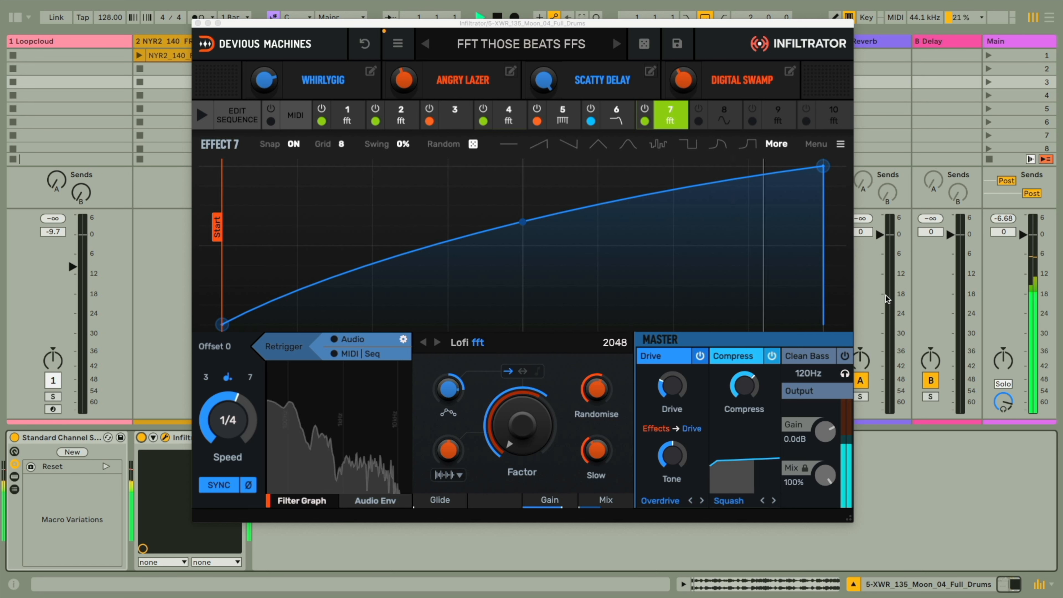
Step: Open the Rotate effect in slot 1 and solo it to audition it on the drums
click(350, 120)
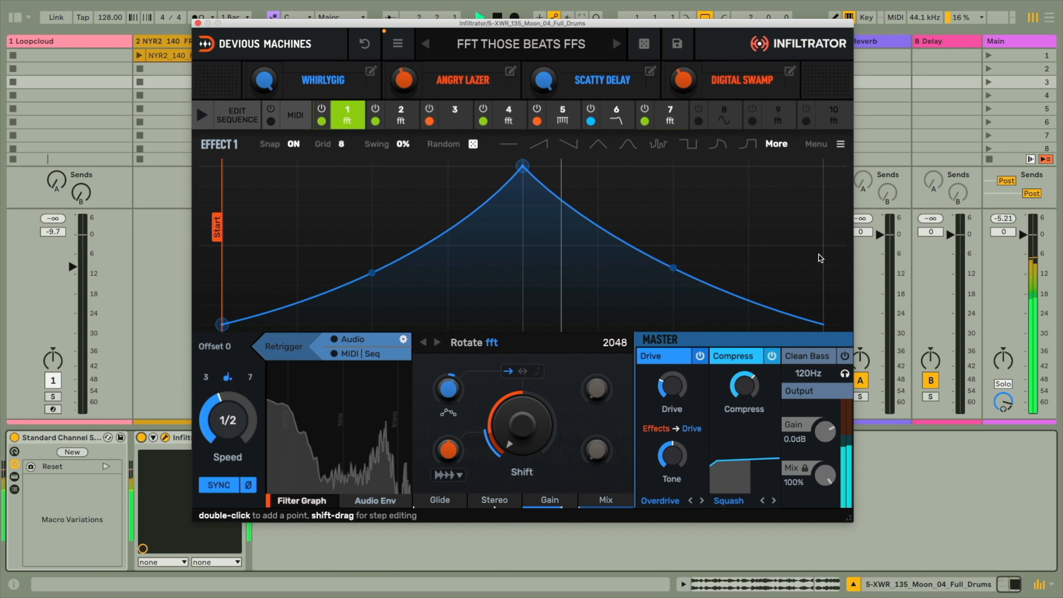
right_click(346, 130)
click(350, 135)
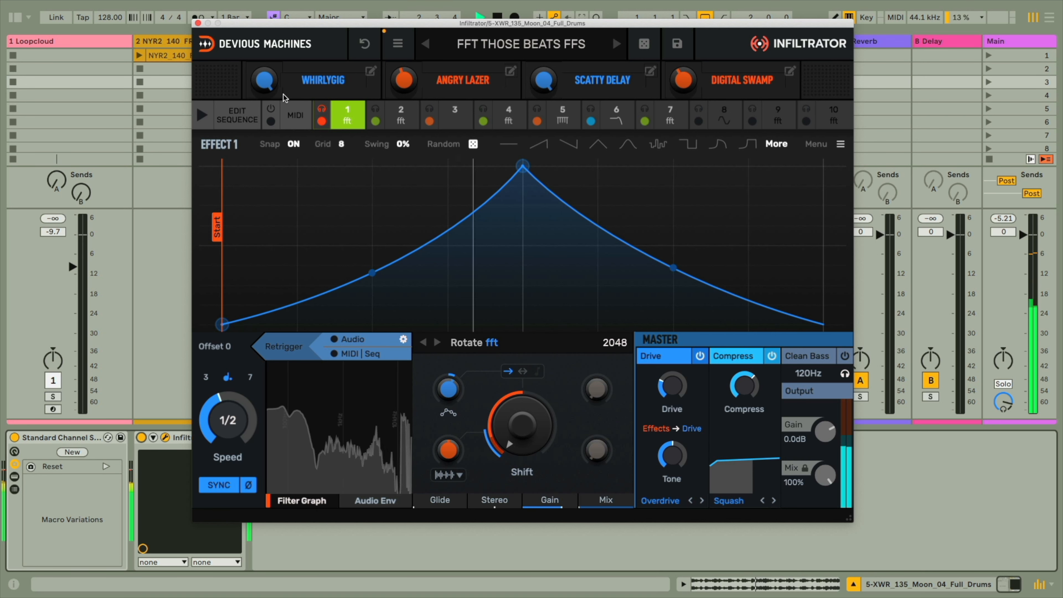
Step: Solo the Scatter effect in slot 2 and sweep the Scatty Delay macro down and back up
click(408, 124)
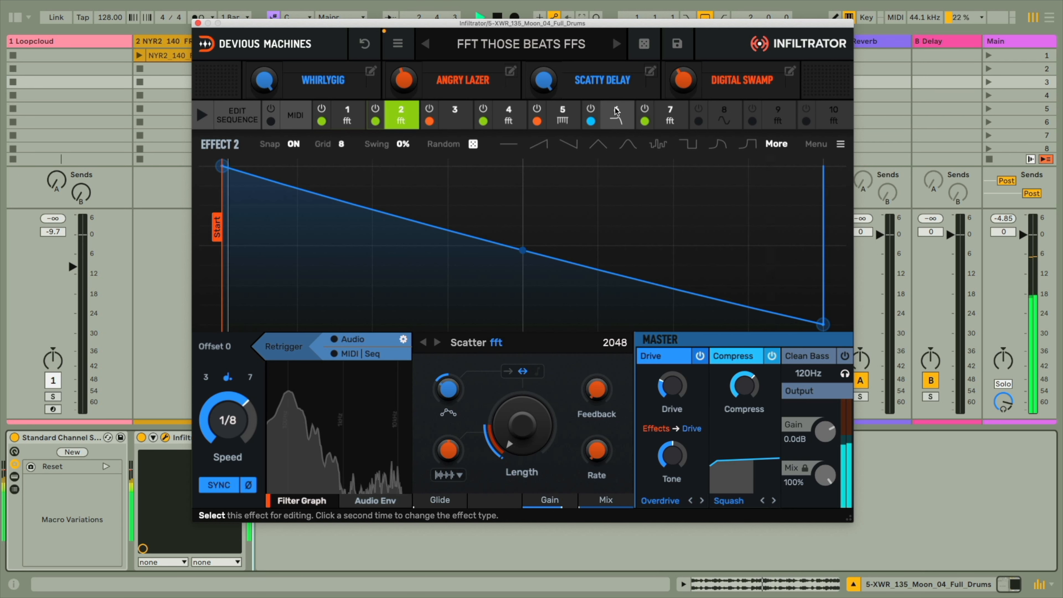
right_click(400, 122)
click(404, 137)
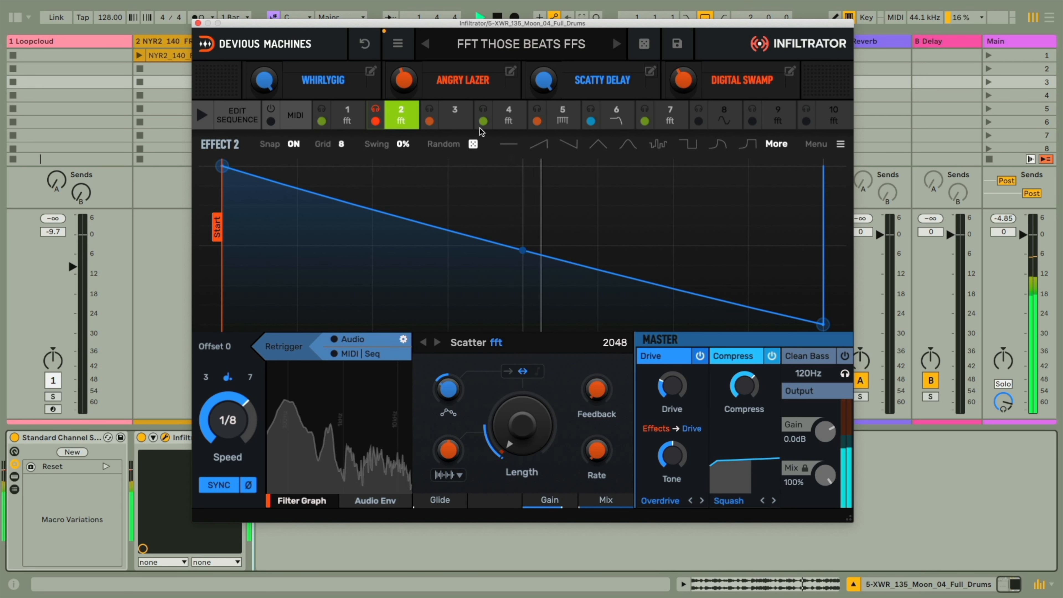
click(544, 80)
drag(544, 80, 544, 167)
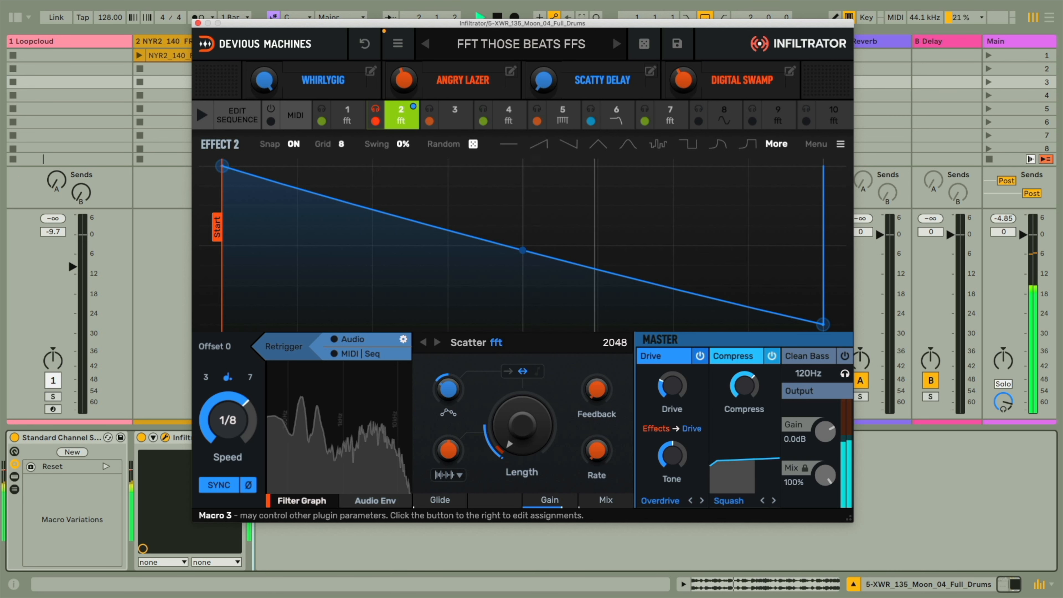
drag(544, 80, 543, 4)
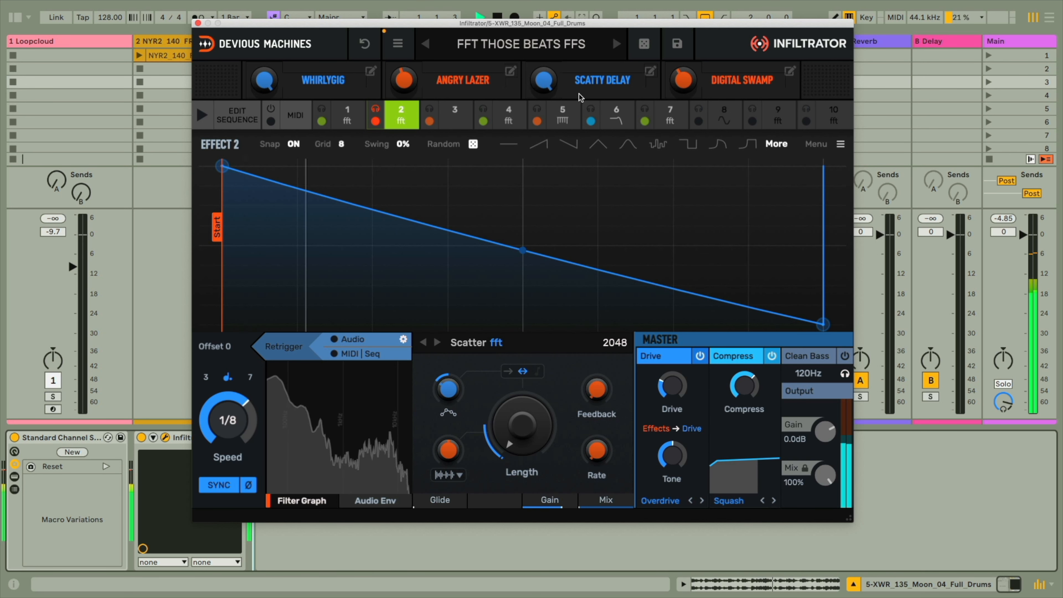
Step: Solo the Cascade effect in slot 4, try its audio envelope amount at 12%, and lower it again
click(506, 122)
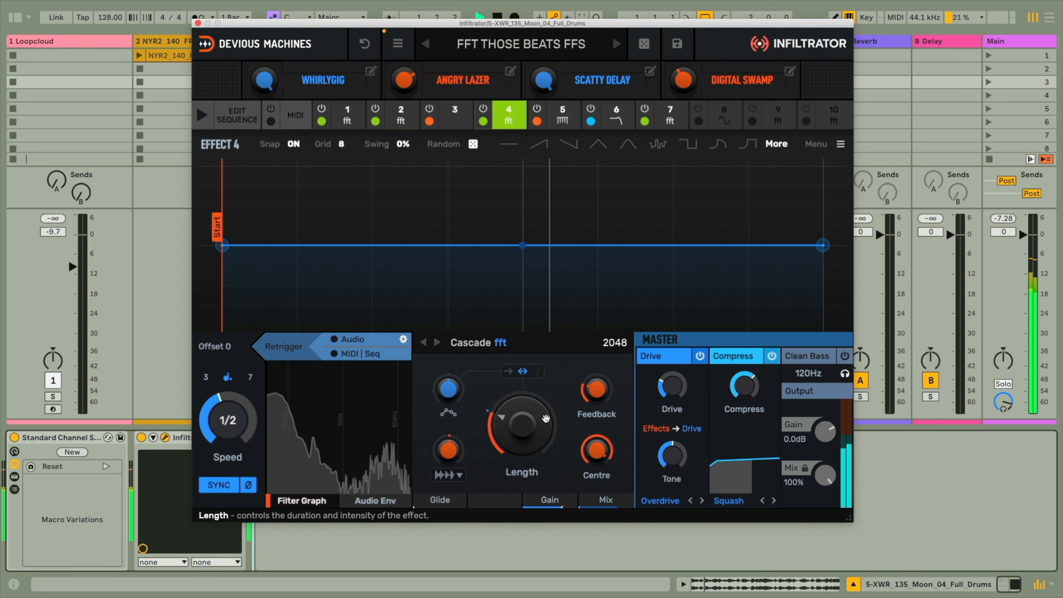
right_click(505, 120)
click(532, 142)
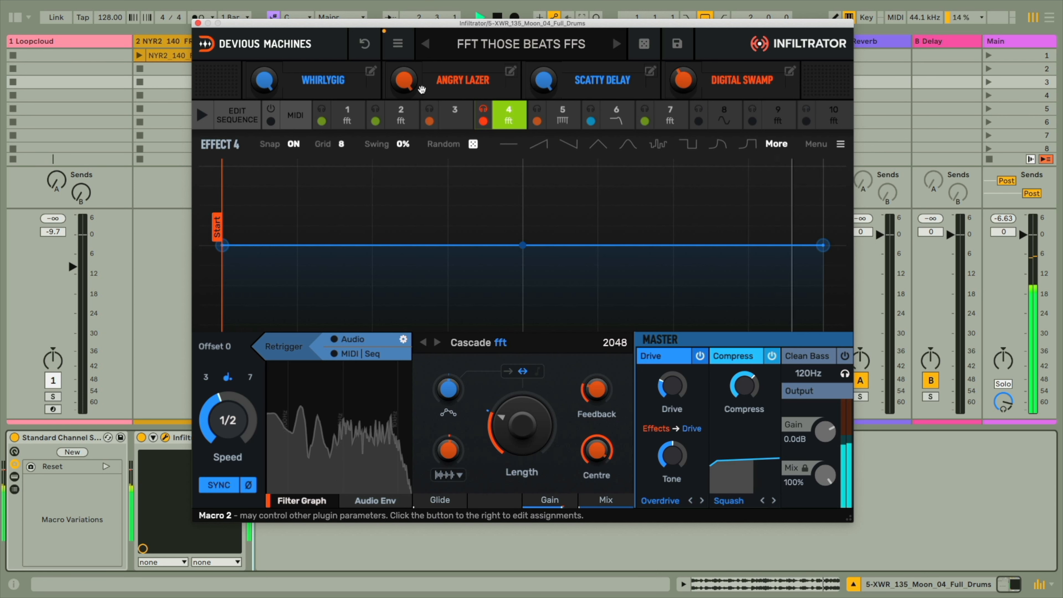
drag(448, 452, 448, 438)
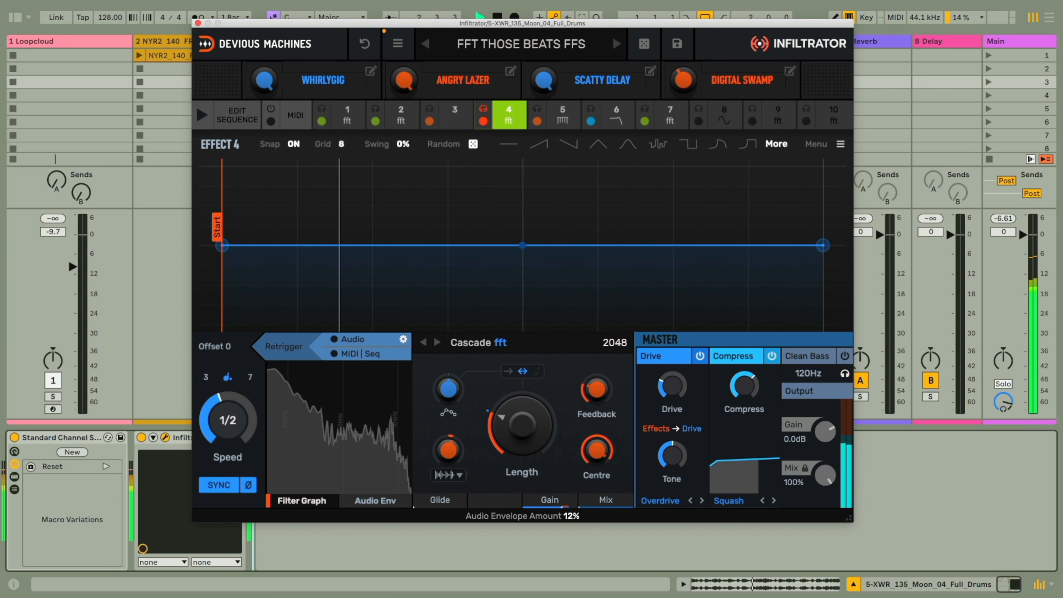
mouse_move(449, 452)
mouse_down()
mouse_move(448, 412)
mouse_move(449, 463)
mouse_up()
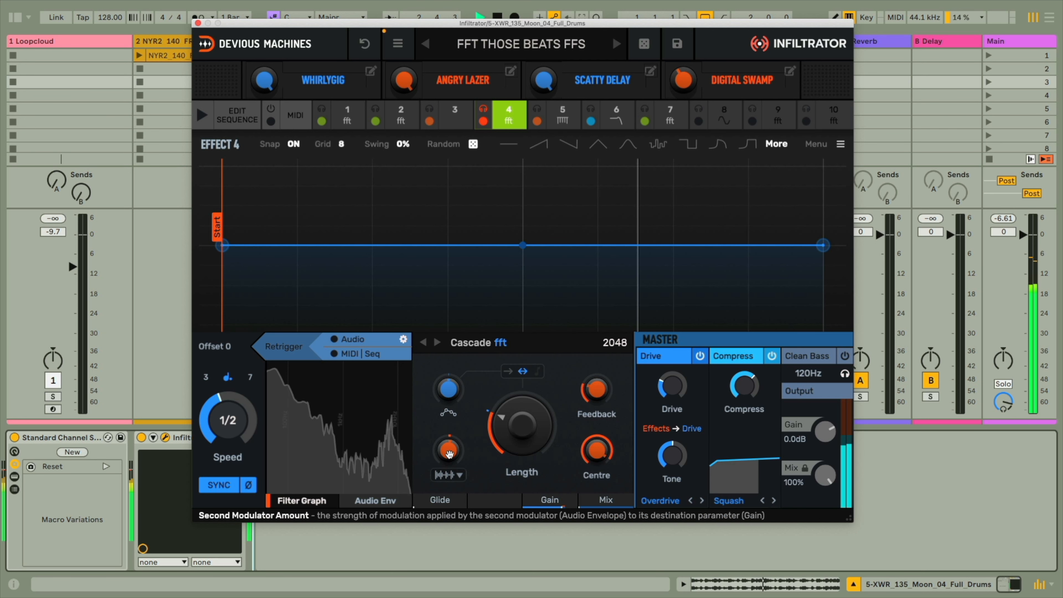
Step: Open the Lofi effect in slot 7 and adjust the Digital Swamp macro
click(675, 120)
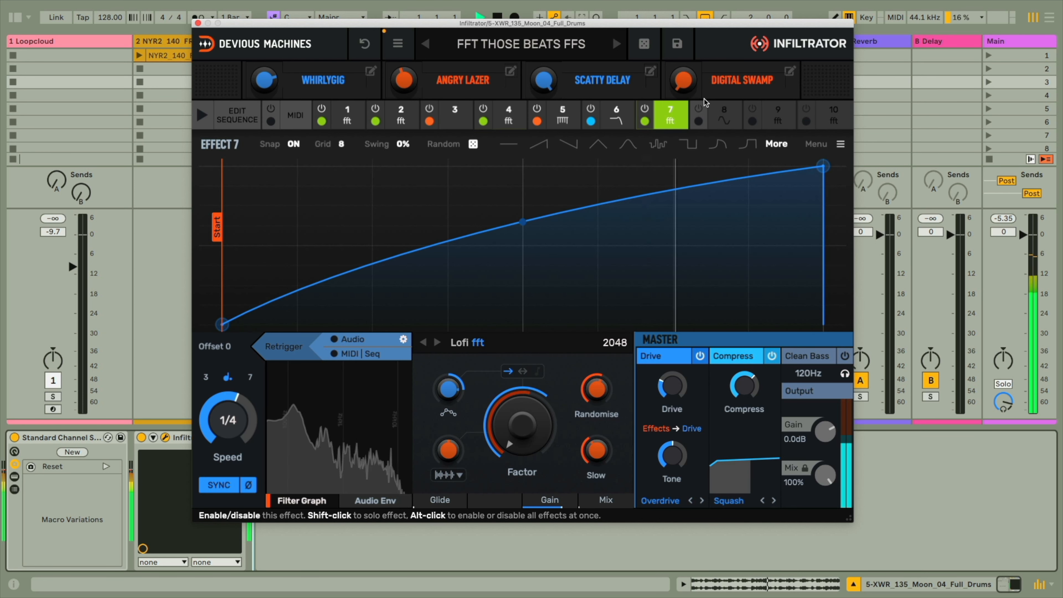
drag(682, 81, 751, 80)
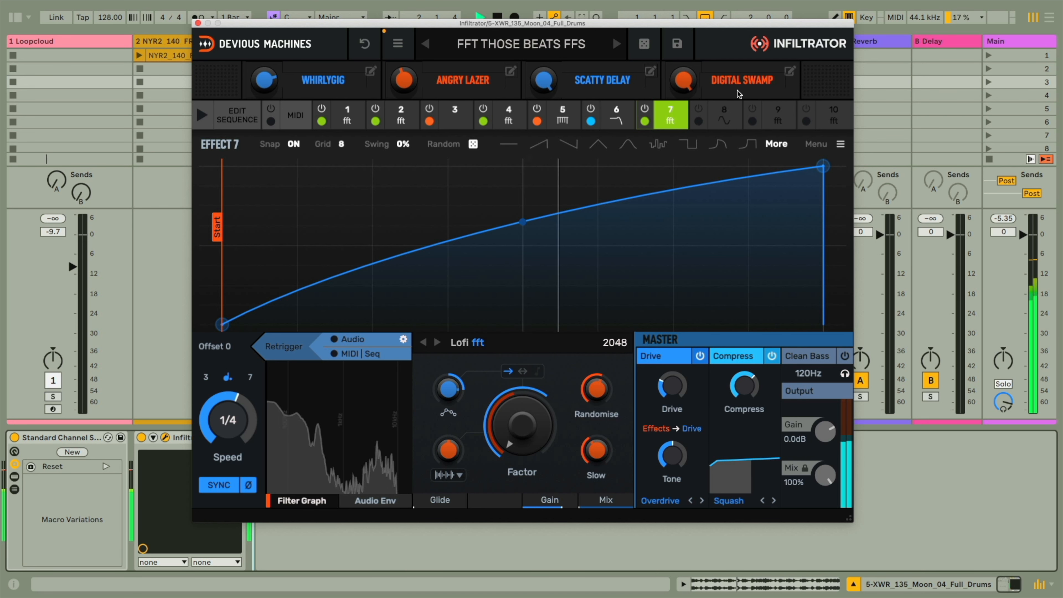